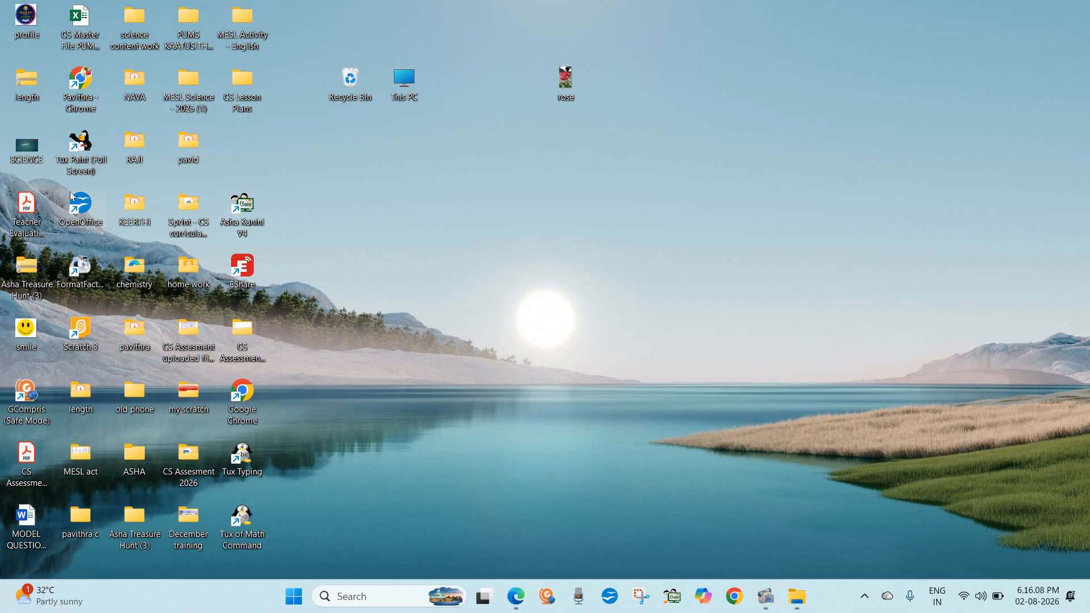
# Step: Launch OpenOffice and create a new spreadsheet
pyautogui.doubleClick(83, 207)
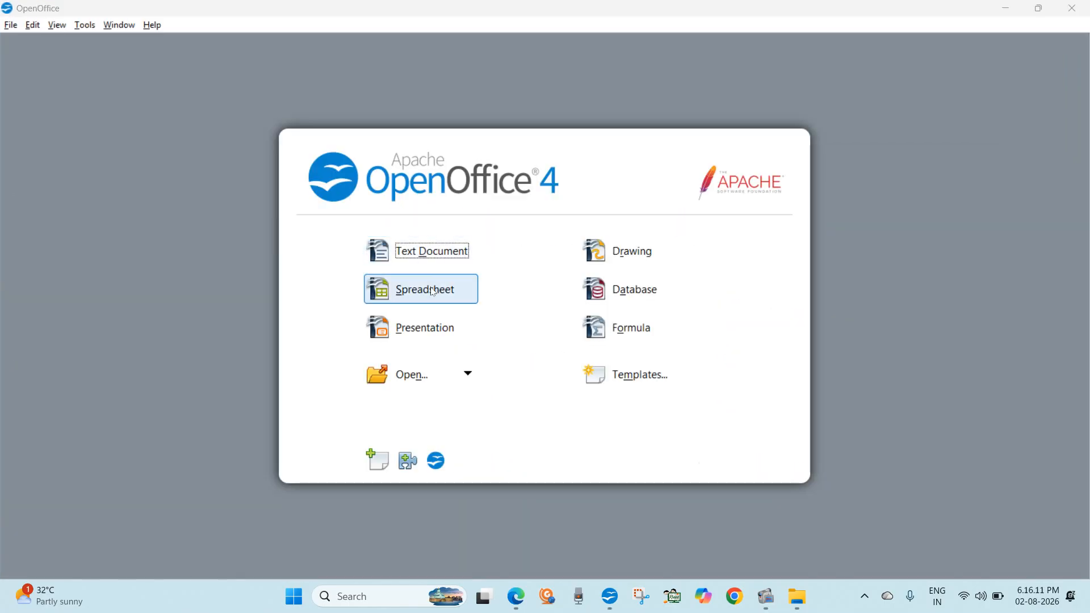
pyautogui.click(432, 291)
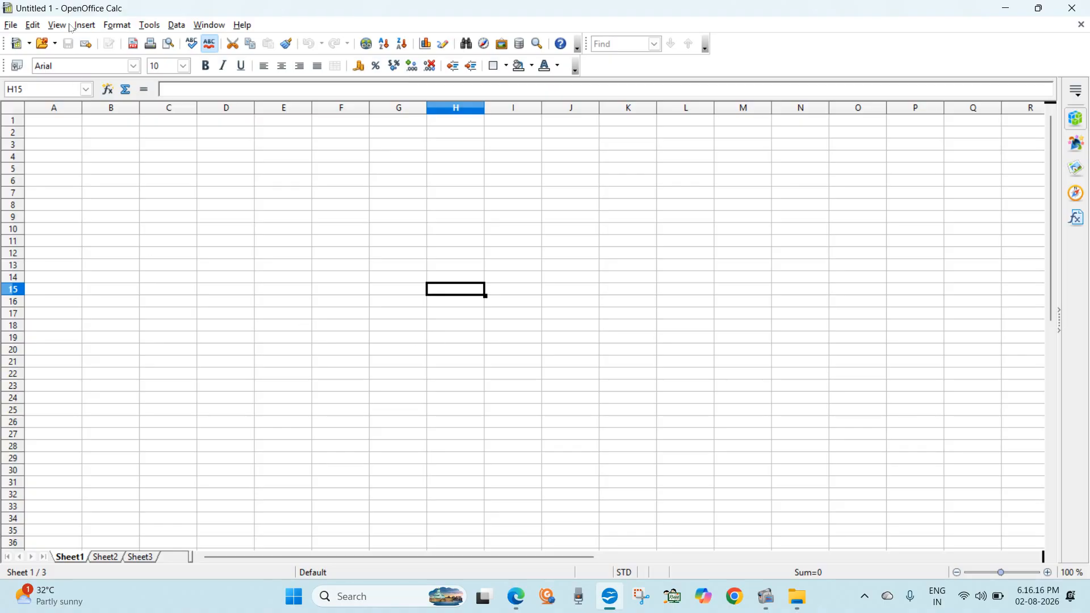
# Step: Insert the parrot picture from the Pictures folder at cell D26 of Sheet1
pyautogui.click(243, 426)
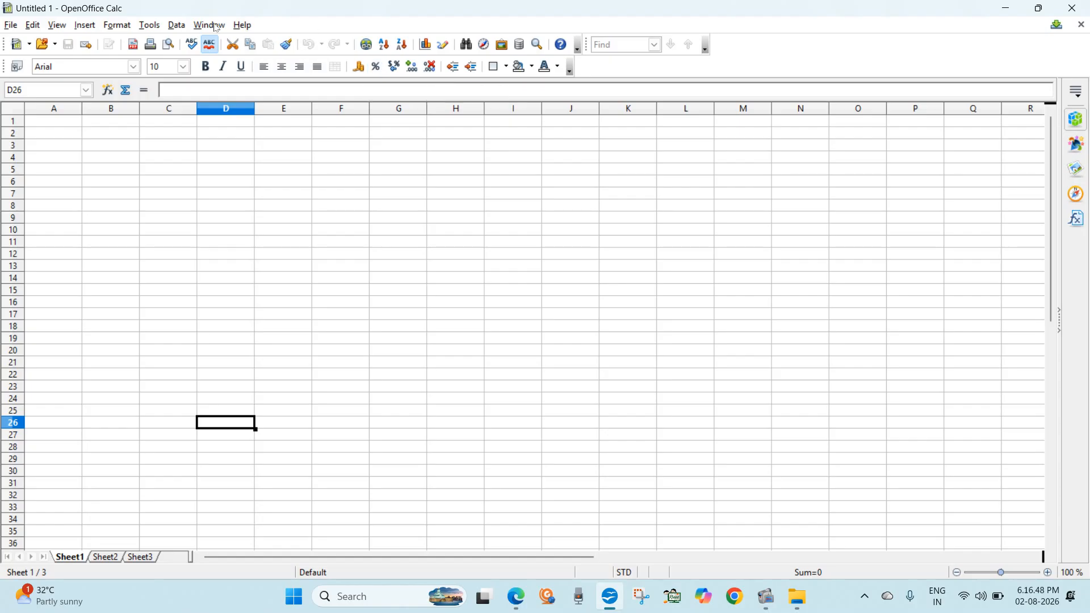
pyautogui.click(89, 26)
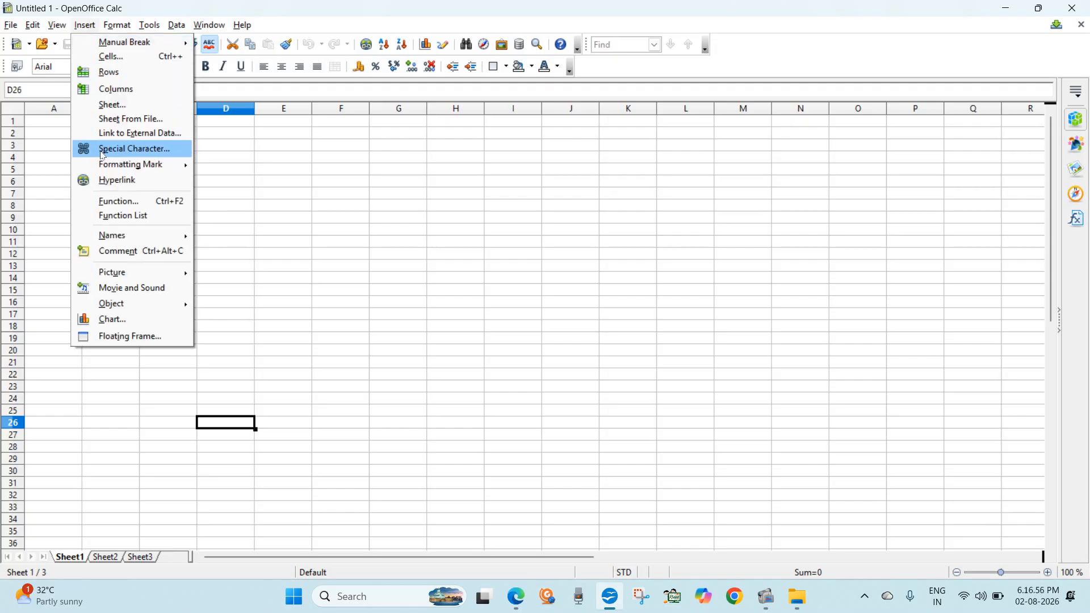
pyautogui.moveTo(123, 273)
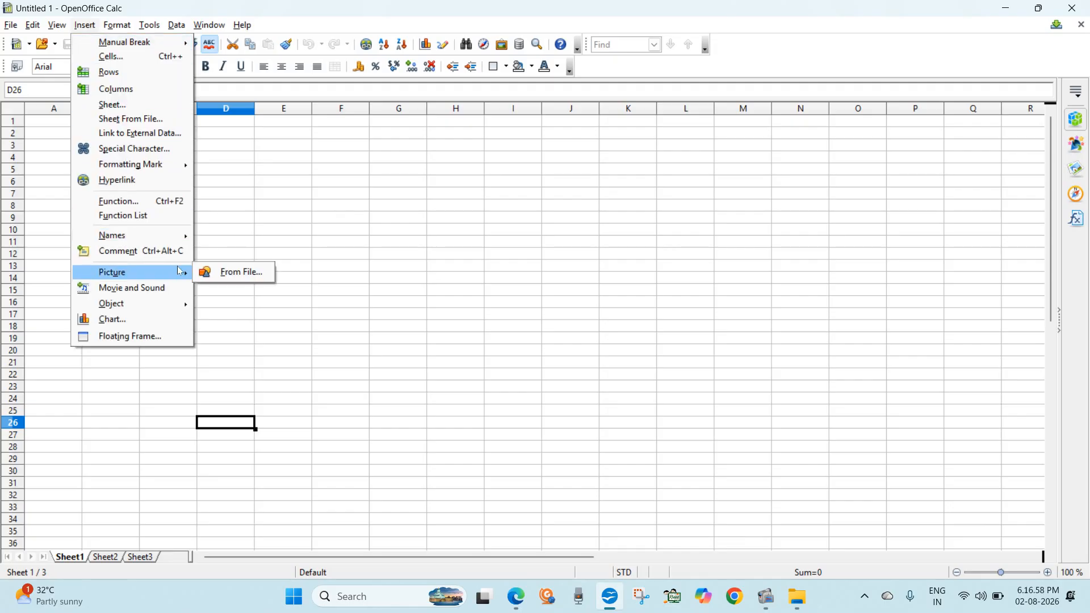
pyautogui.click(232, 274)
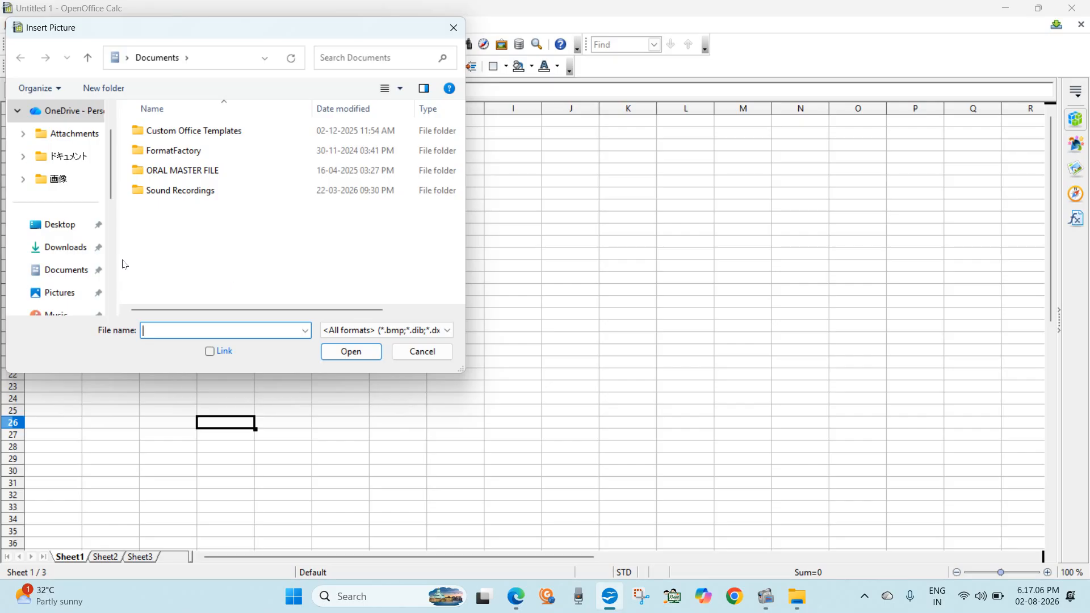
pyautogui.click(73, 291)
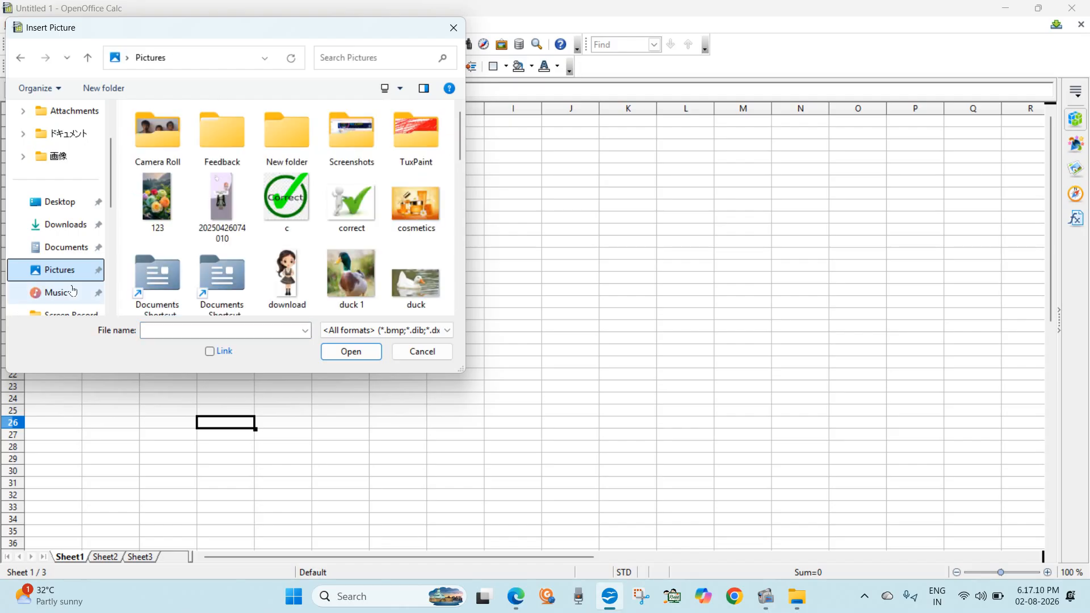
pyautogui.scroll(-8, 217, 271)
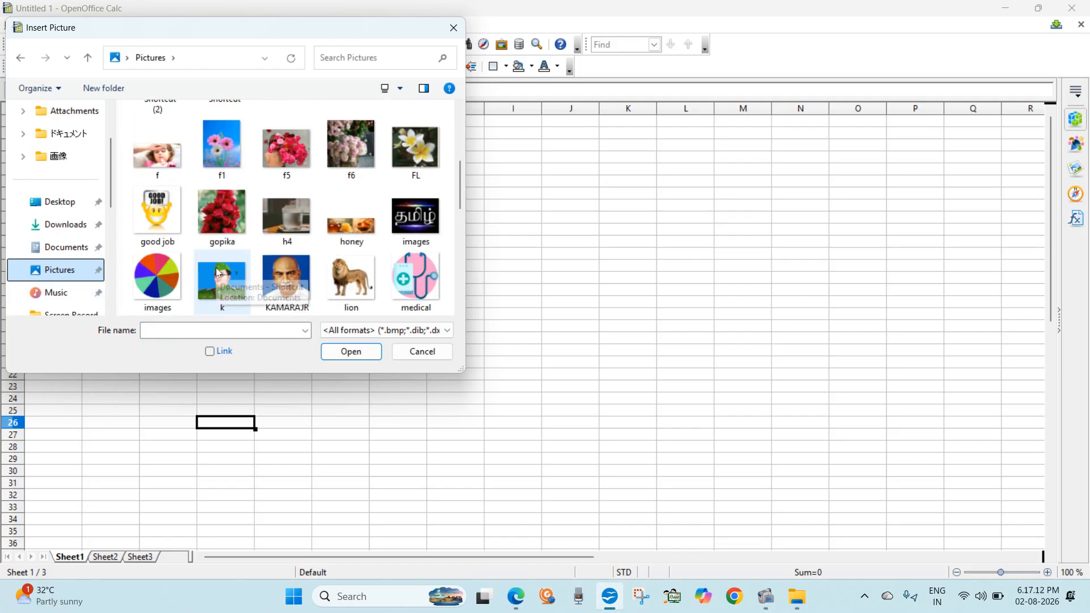
pyautogui.scroll(-3, 217, 268)
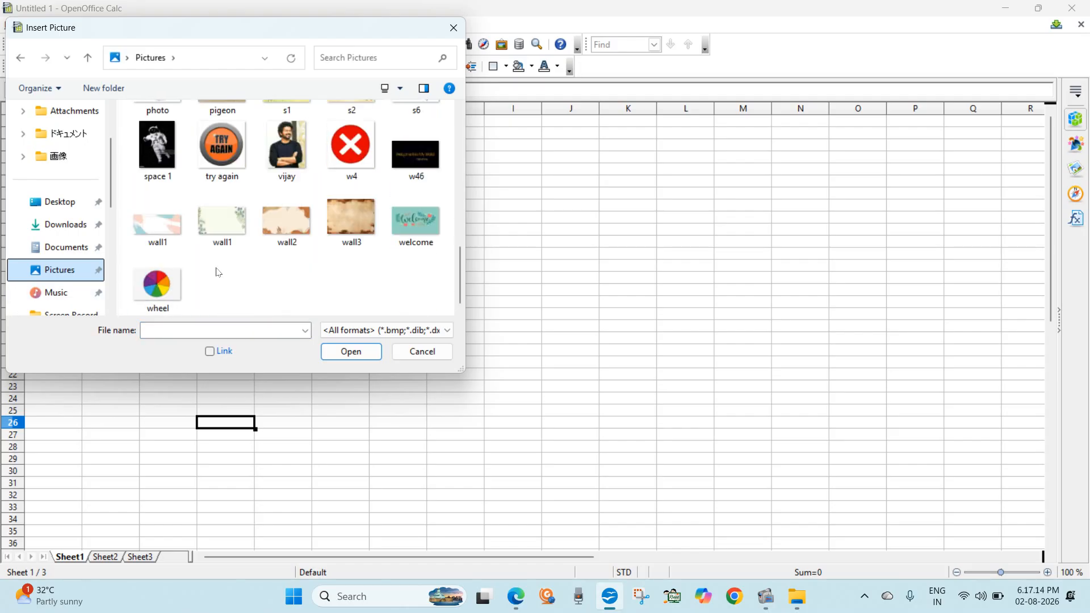
pyautogui.scroll(1, 221, 258)
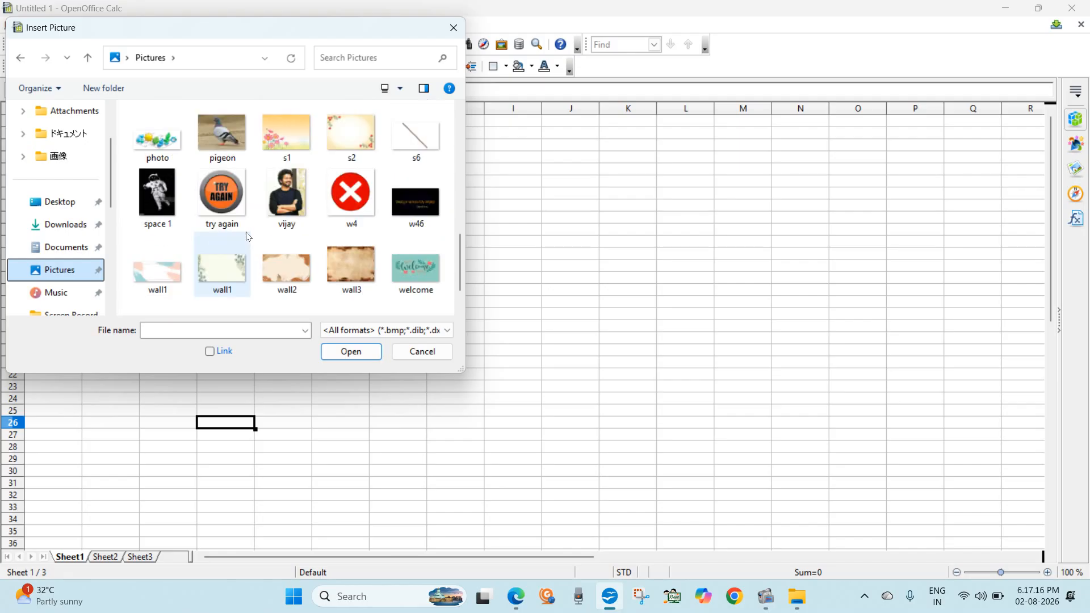
pyautogui.scroll(3, 248, 237)
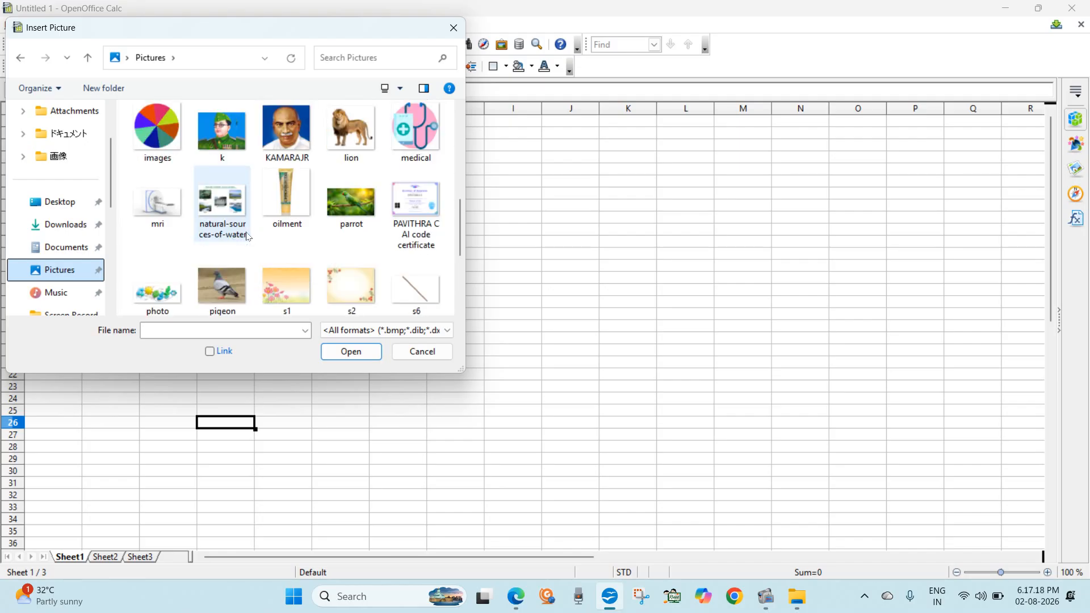
pyautogui.click(349, 206)
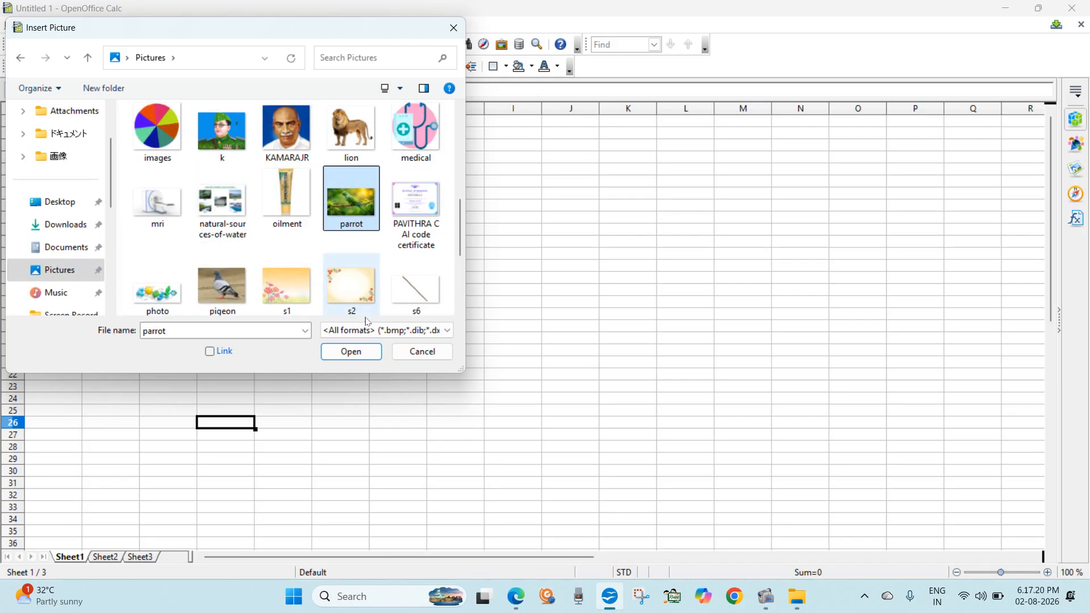
pyautogui.click(352, 352)
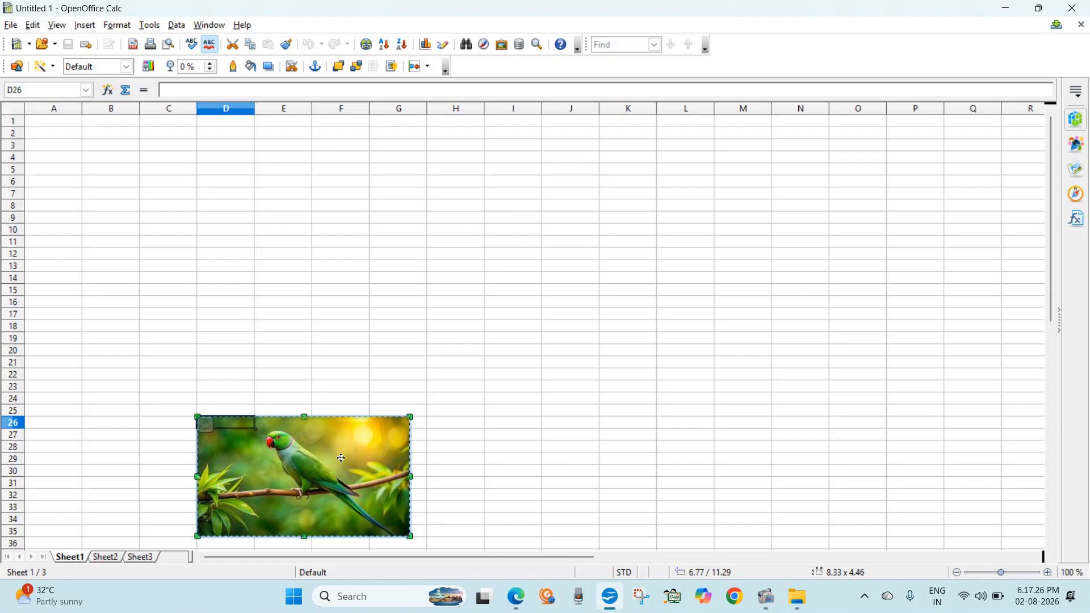
# Step: Move the parrot picture up to start near cell E6 and enlarge it proportionally to about 13.9 x 7.6
pyautogui.moveTo(341, 458); pyautogui.dragTo(398, 243)
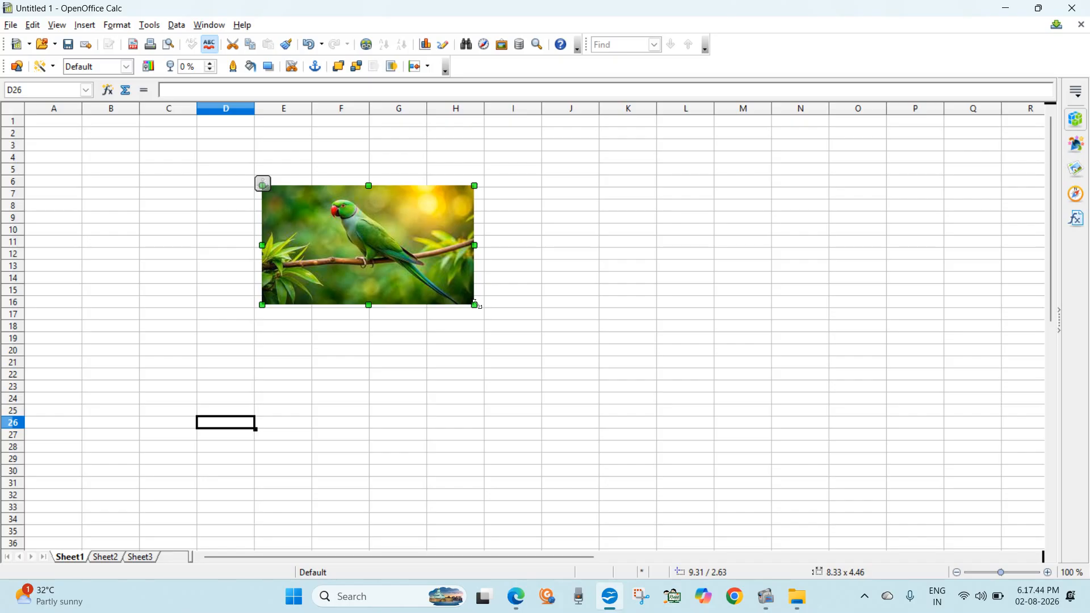
pyautogui.moveTo(475, 304); pyautogui.dragTo(694, 444)
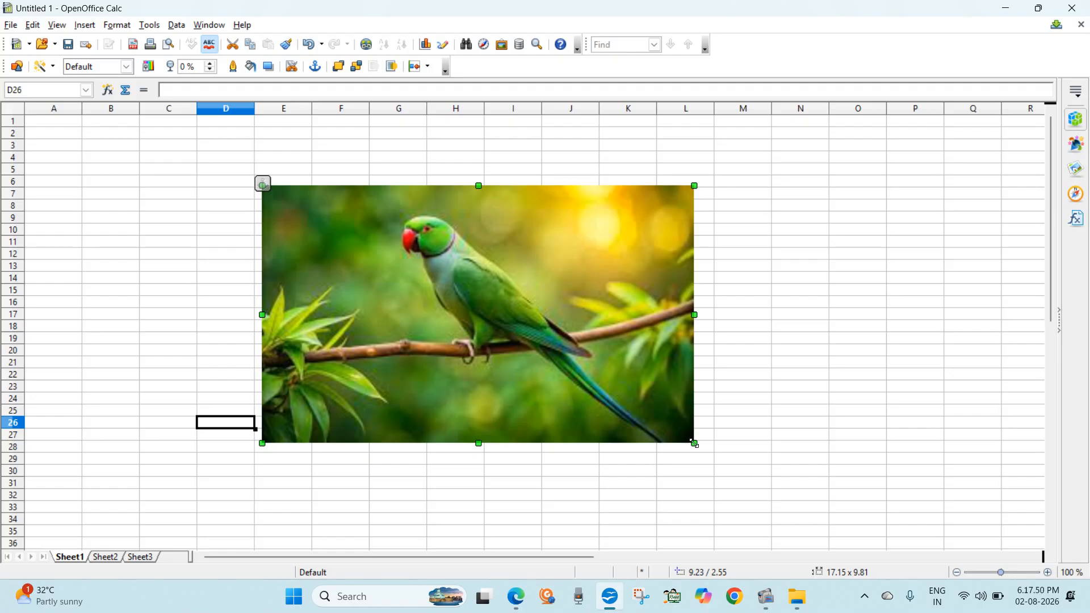
pyautogui.moveTo(695, 443); pyautogui.dragTo(614, 385)
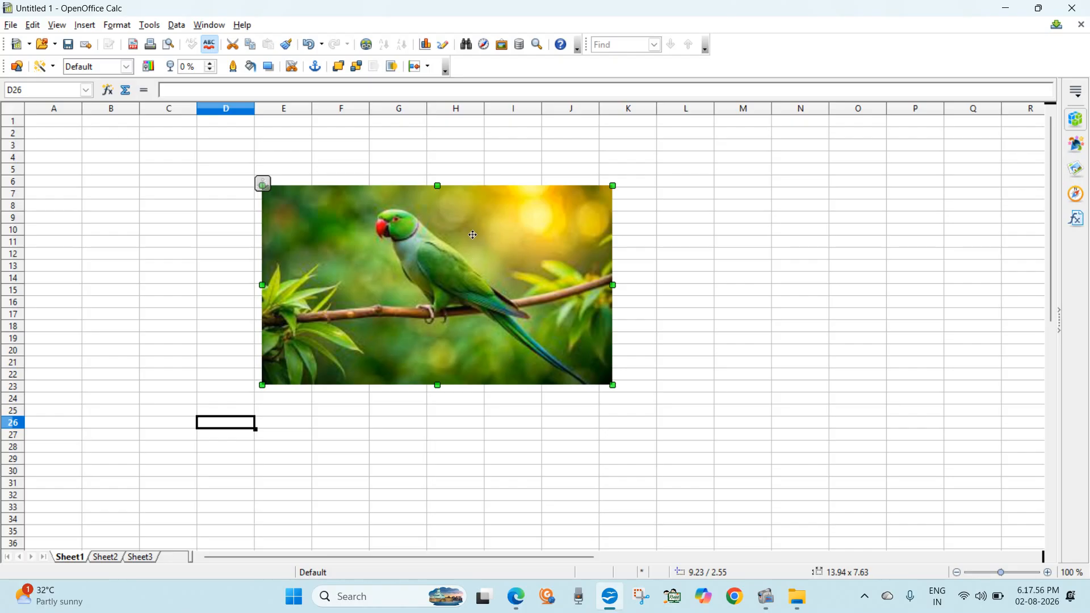
# Step: Reposition the parrot picture on Sheet1 so it spans roughly columns D to J and rows 4 to 21
pyautogui.moveTo(463, 239); pyautogui.dragTo(691, 261)
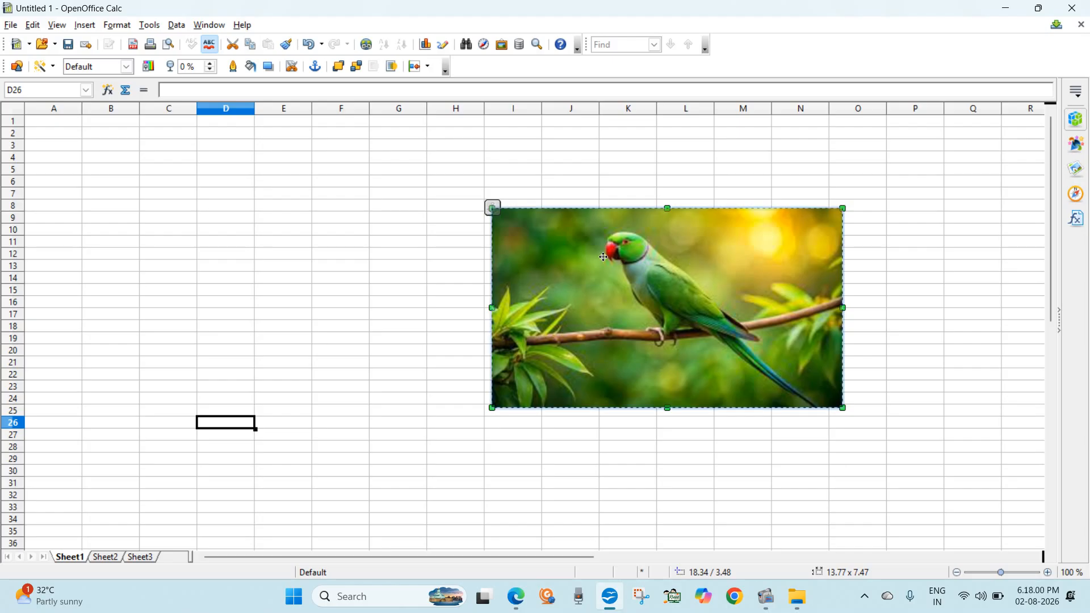
pyautogui.moveTo(623, 260); pyautogui.dragTo(400, 271)
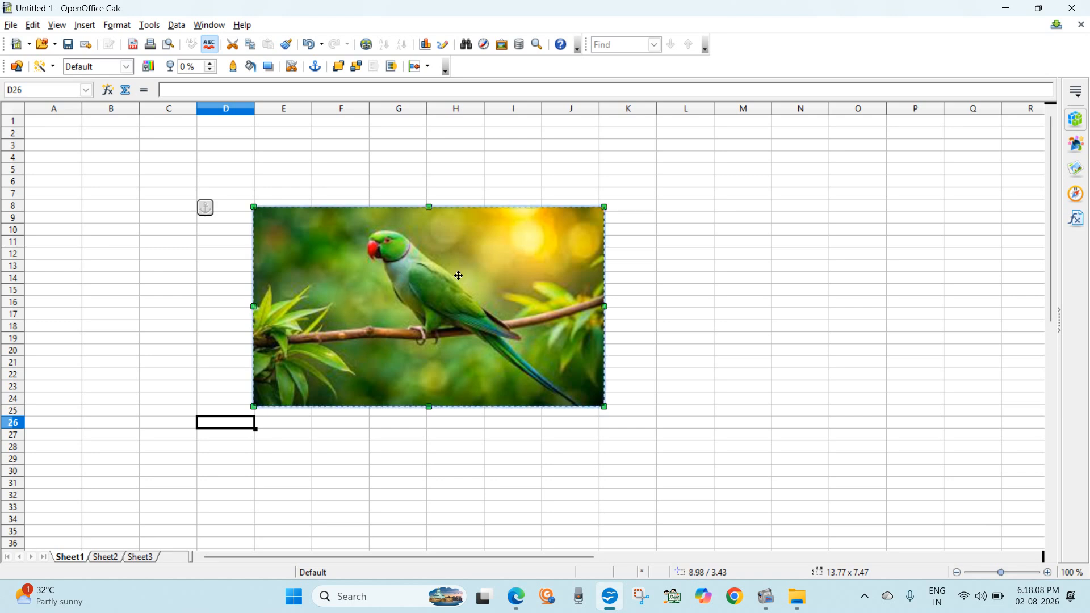
pyautogui.moveTo(459, 275); pyautogui.dragTo(430, 231)
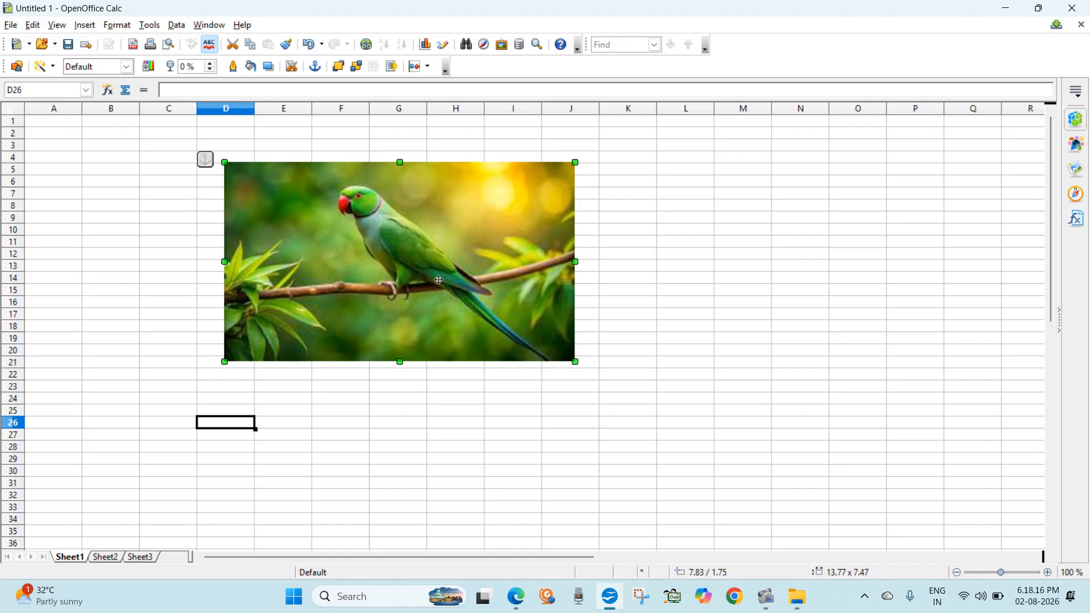
# Step: Copy the parrot picture from Sheet1 and paste it onto Sheet2 at cell F10
pyautogui.moveTo(412, 250); pyautogui.dragTo(412, 251)
pyautogui.click(106, 558)
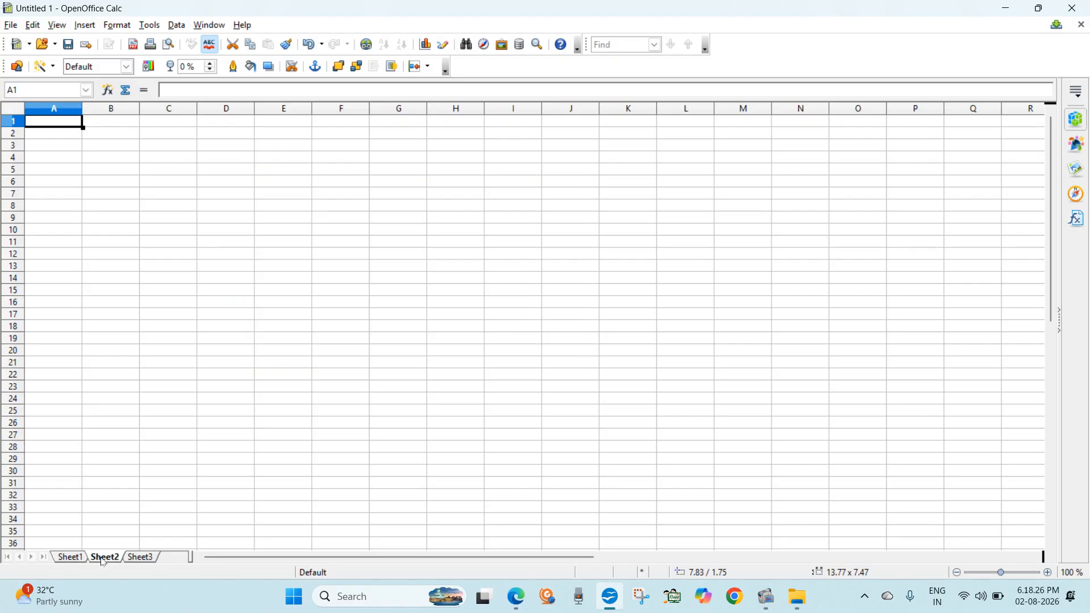
pyautogui.click(323, 233)
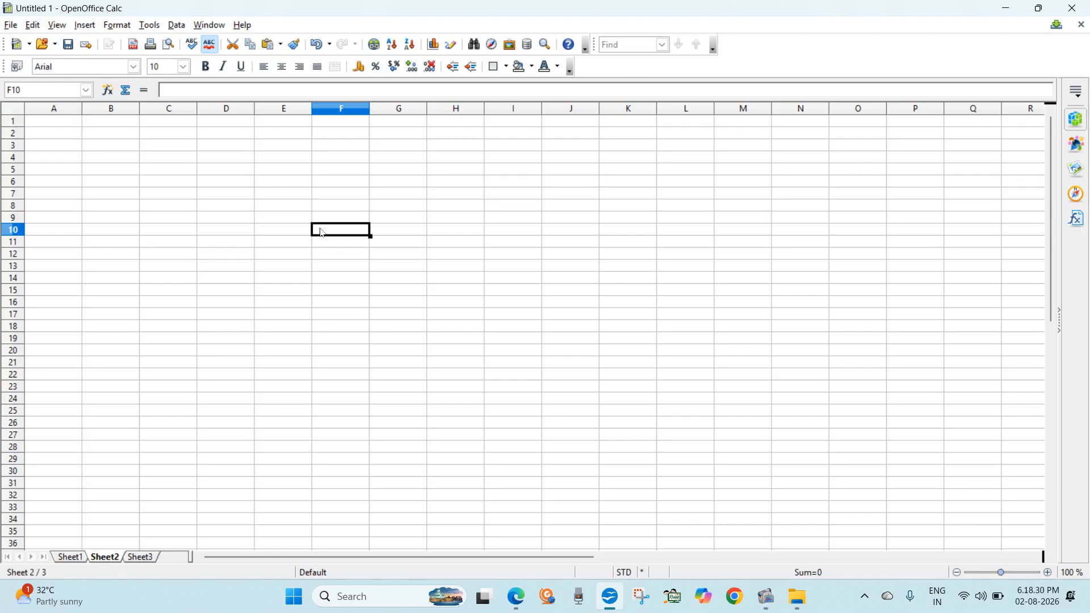
pyautogui.hotkey('ctrl', 'v')
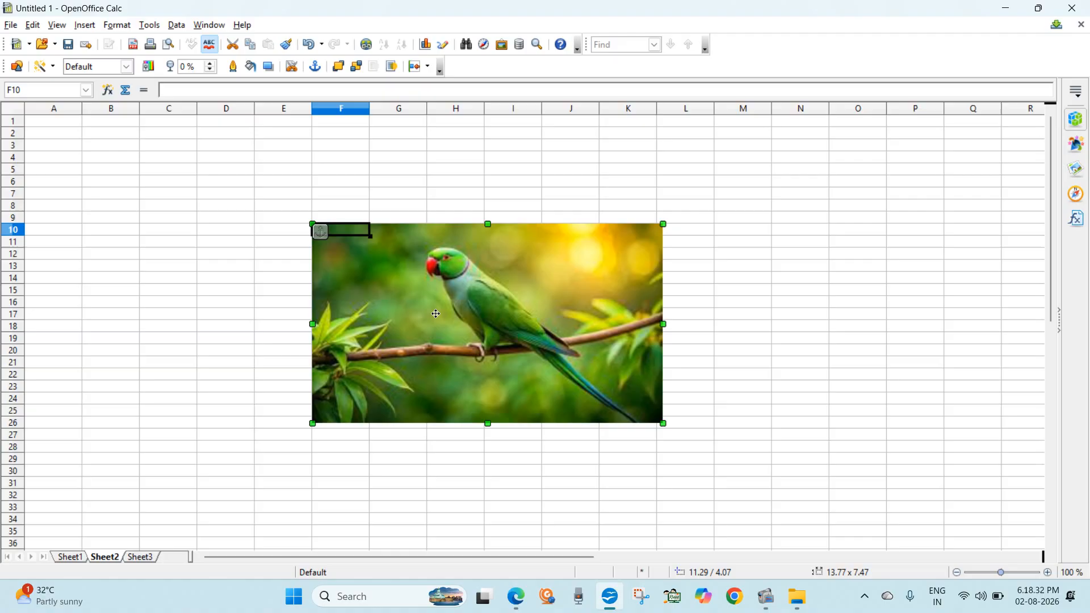
# Step: Paste the copied parrot picture onto Sheet3 at cell D13
pyautogui.click(151, 559)
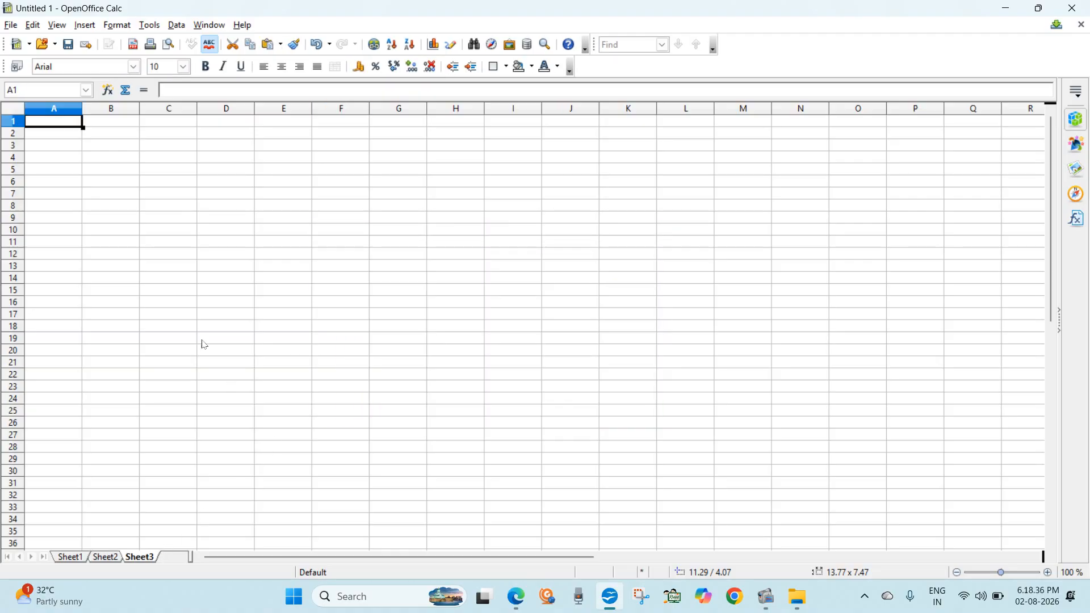
pyautogui.click(234, 268)
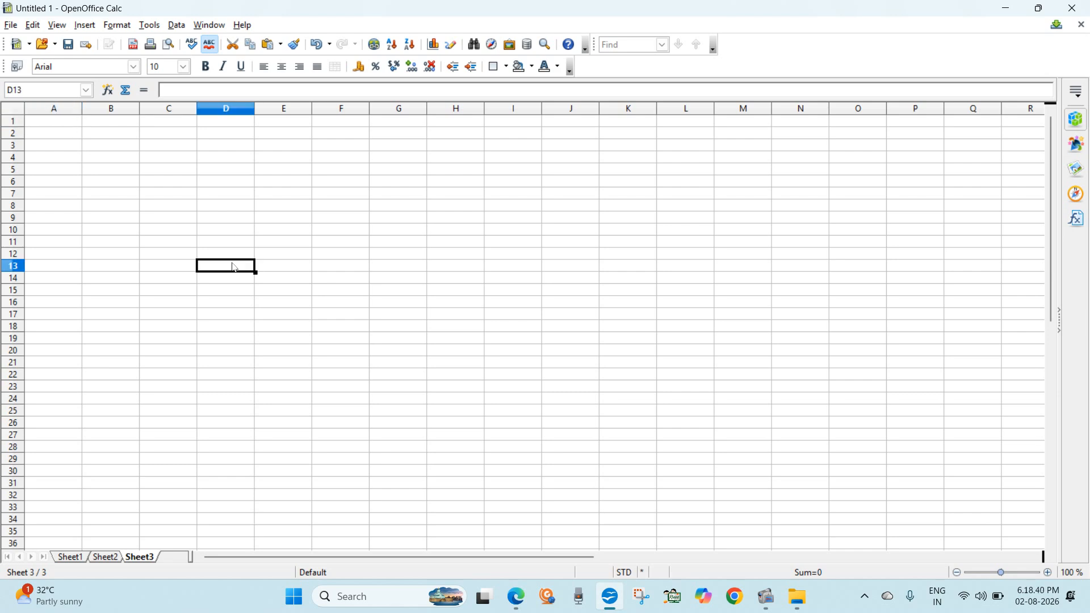
pyautogui.hotkey('ctrl', 'v')
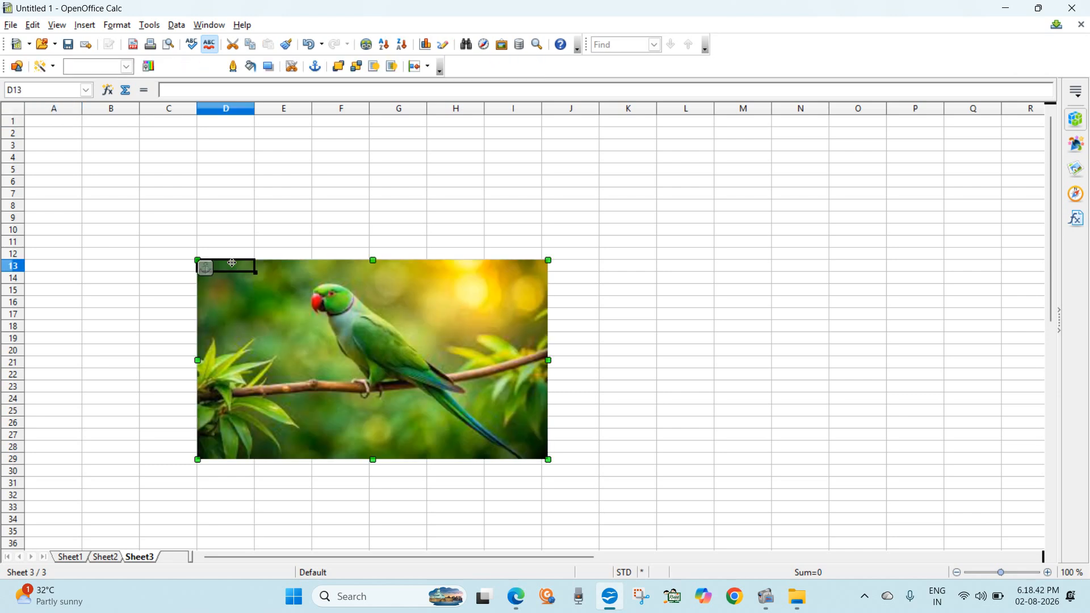
# Step: Compare the parrot picture across the three sheets and delete the copy on Sheet3
pyautogui.click(73, 558)
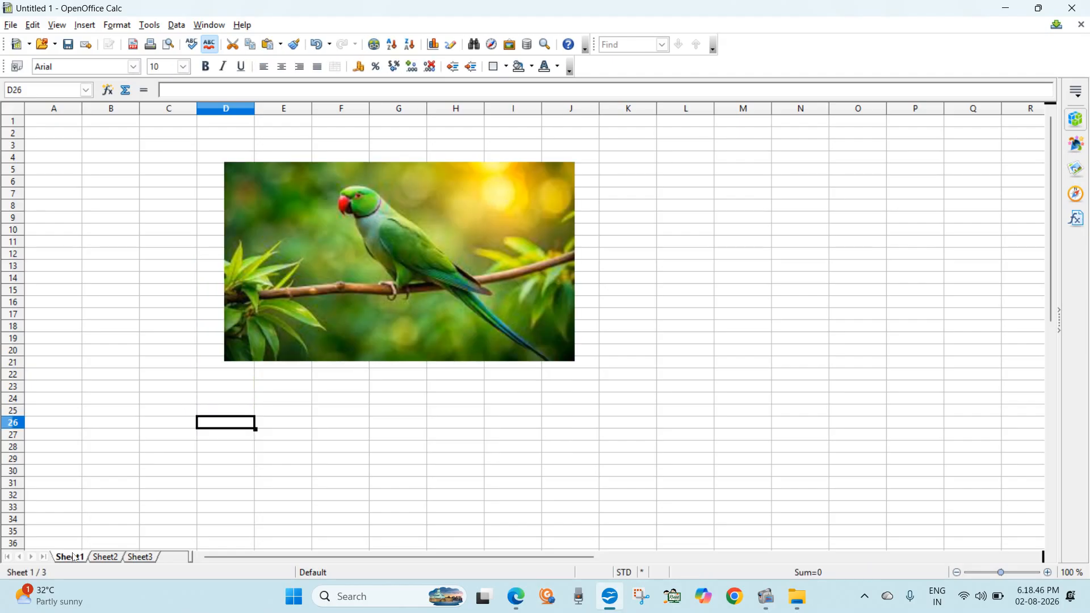
pyautogui.click(112, 559)
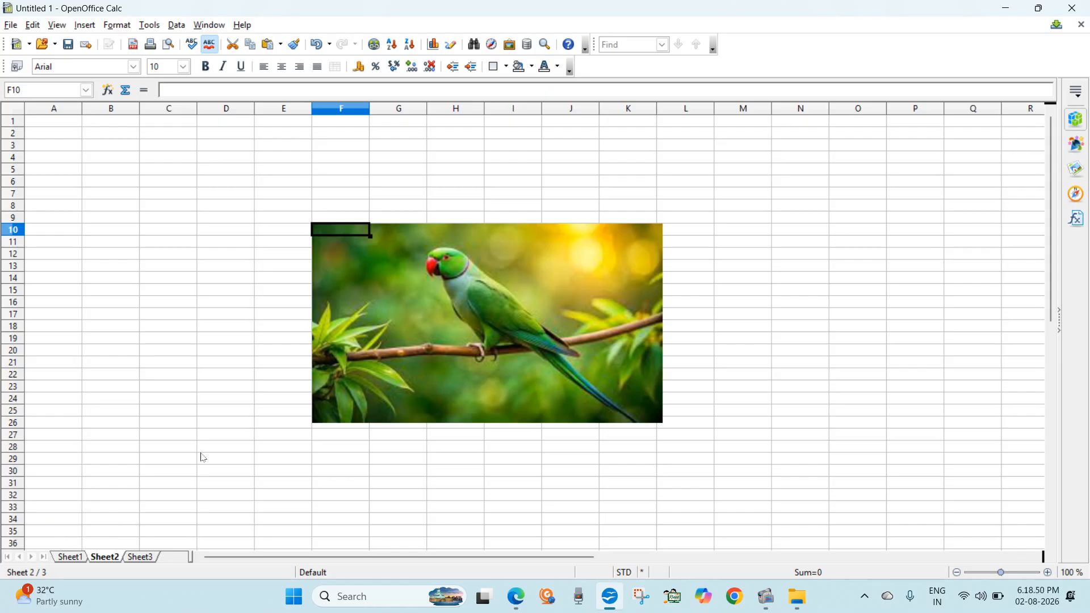
pyautogui.click(76, 560)
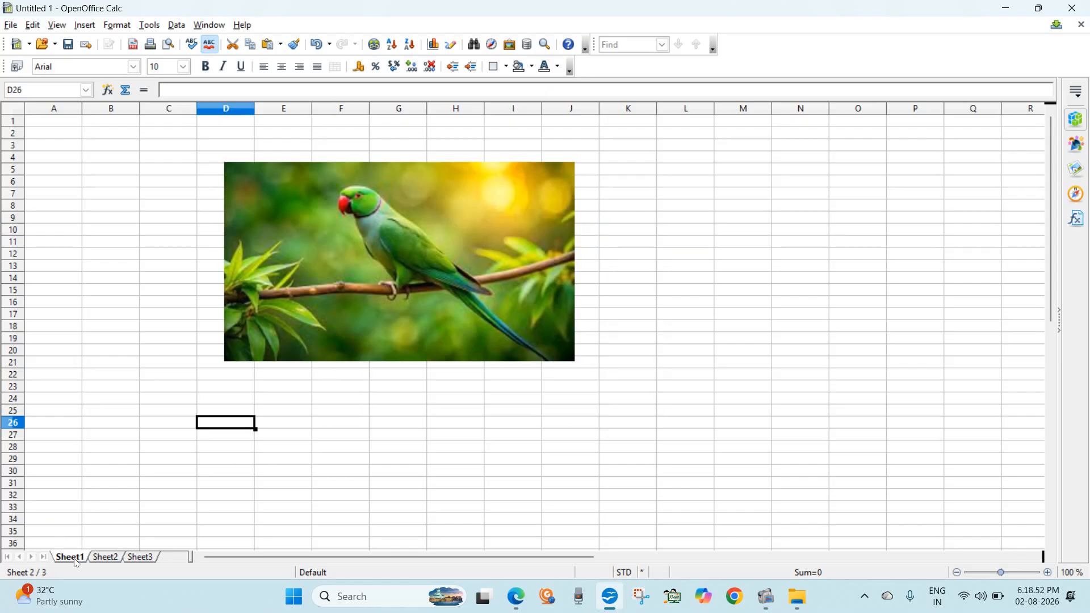
pyautogui.click(143, 558)
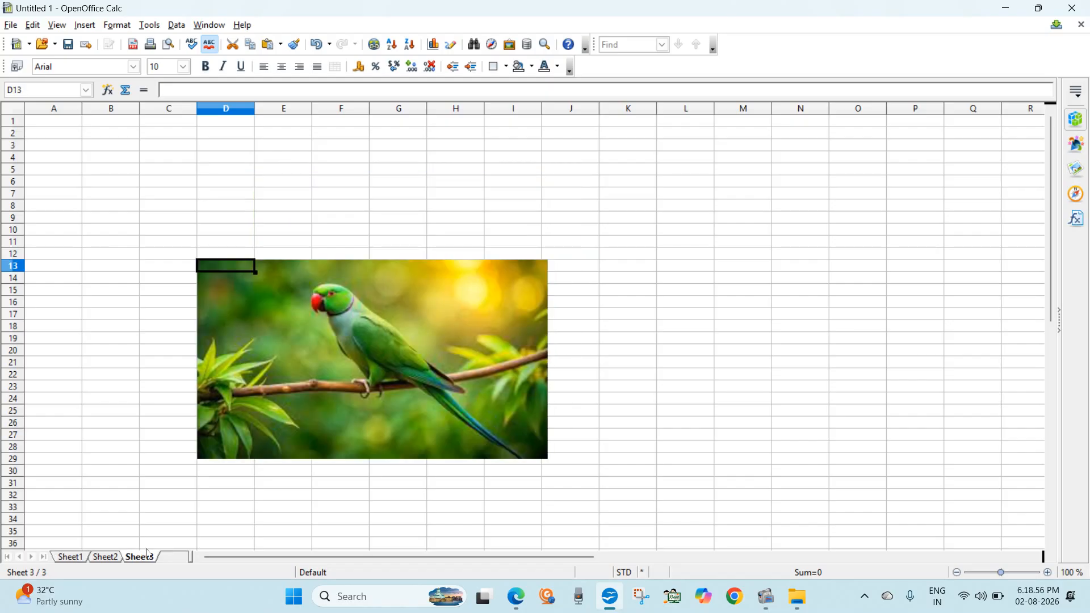
pyautogui.click(373, 322)
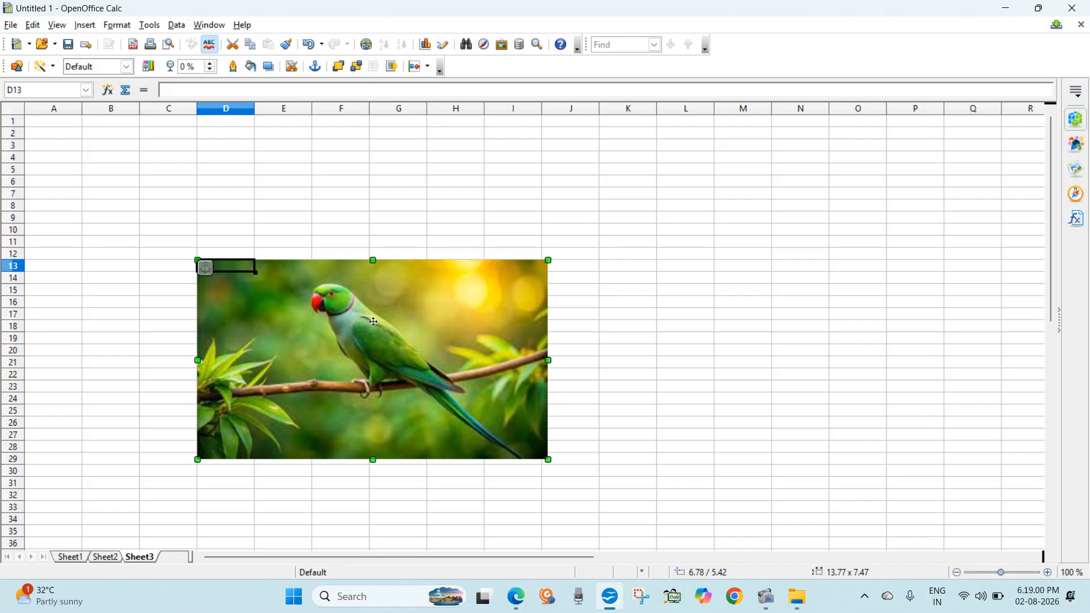
pyautogui.press('Delete')
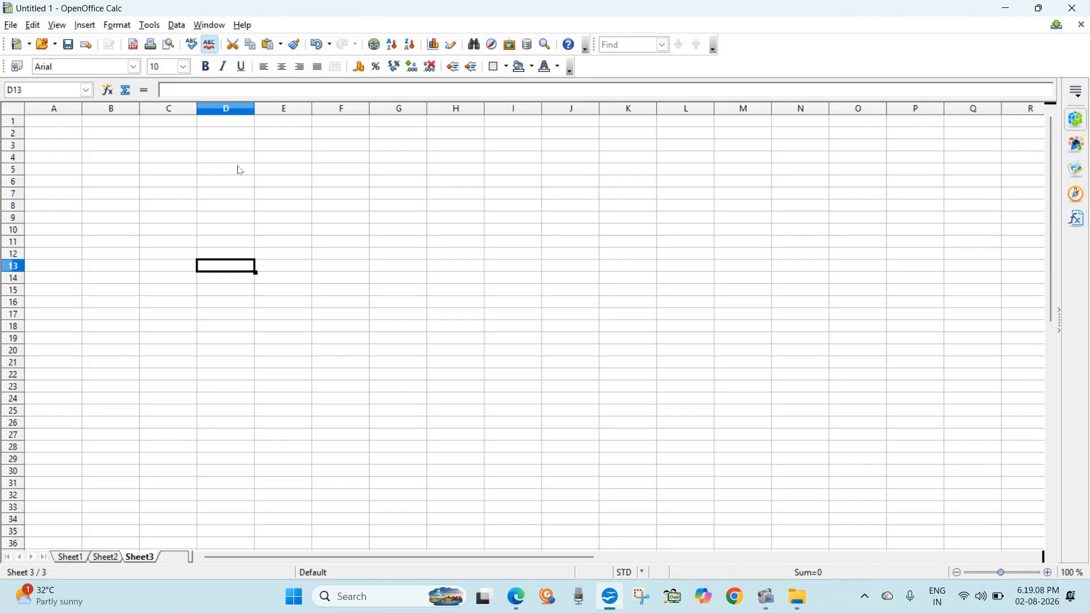
# Step: Rename Sheet3 as tree and select cell C7 on it
pyautogui.rightClick(140, 556)
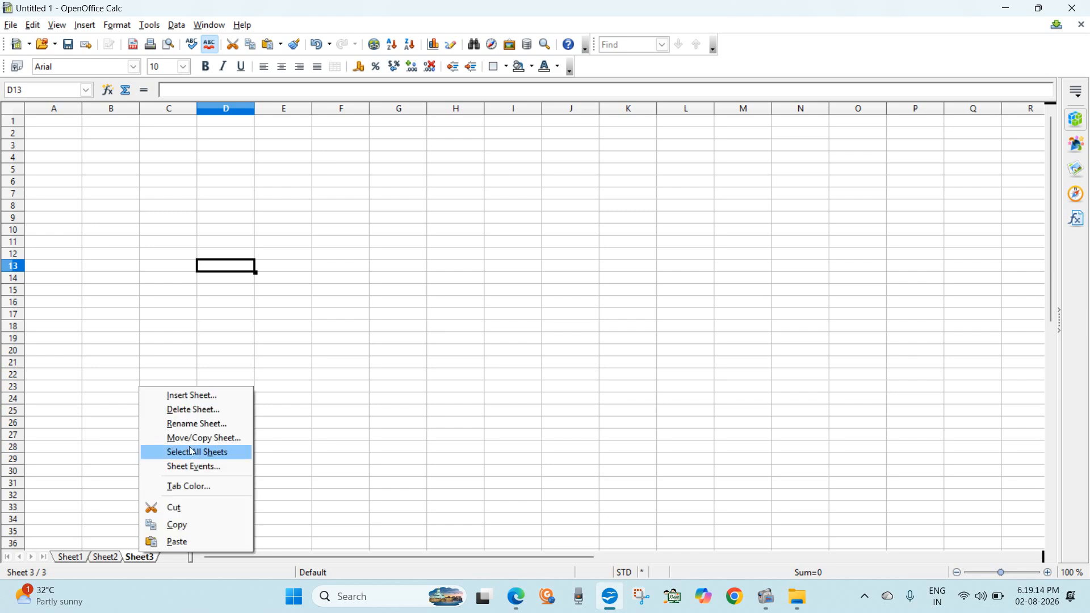
pyautogui.click(208, 425)
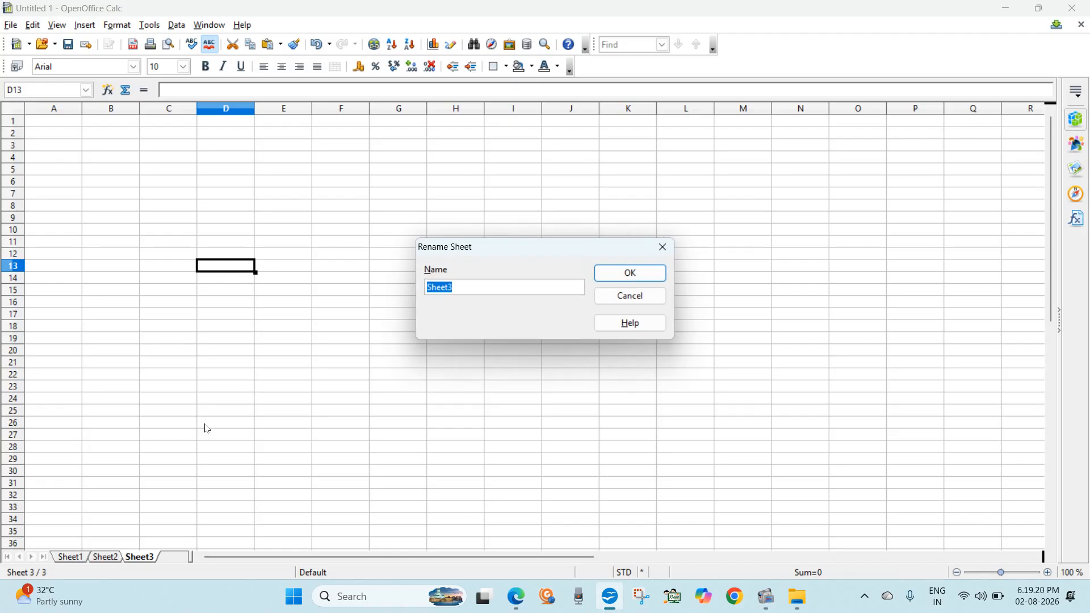
pyautogui.write('tree')
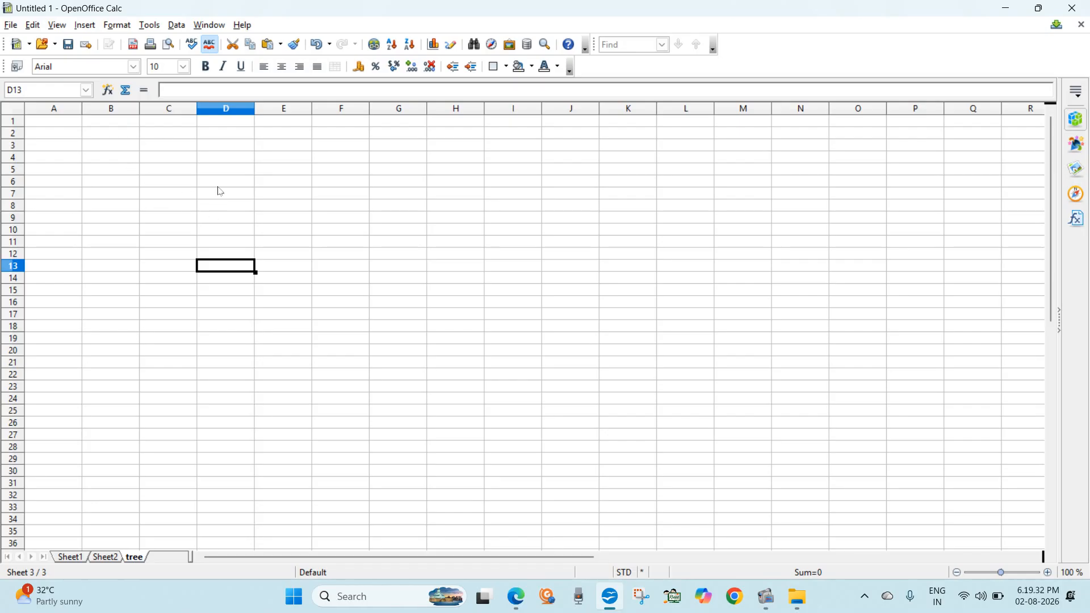
pyautogui.click(167, 197)
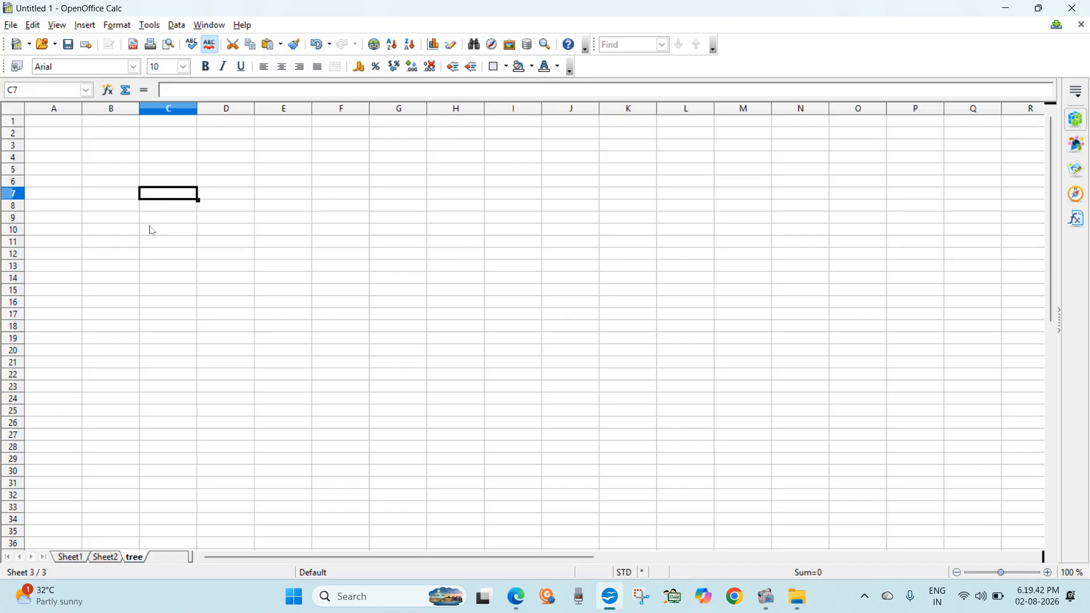
# Step: Fill the background of cell C6 on the tree sheet with bright blue
pyautogui.scroll(4, 152, 230)
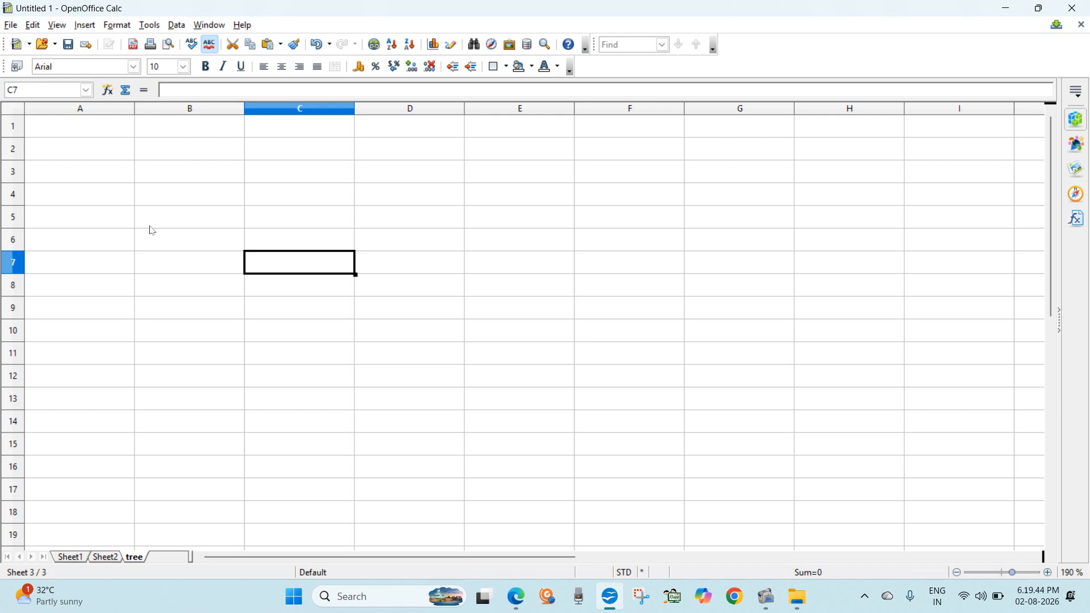
pyautogui.scroll(7, 152, 231)
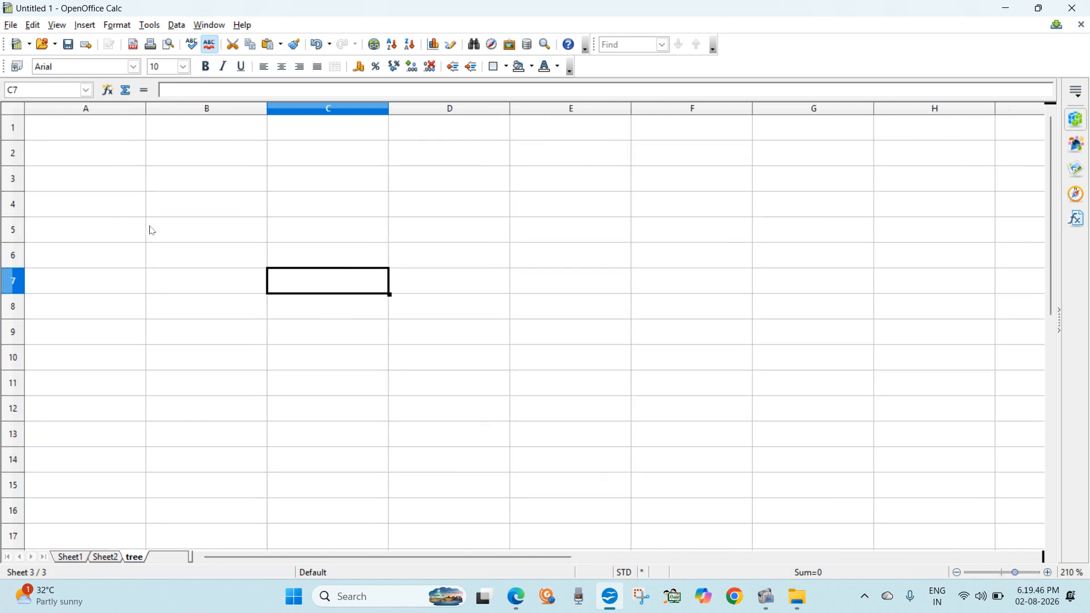
pyautogui.click(344, 259)
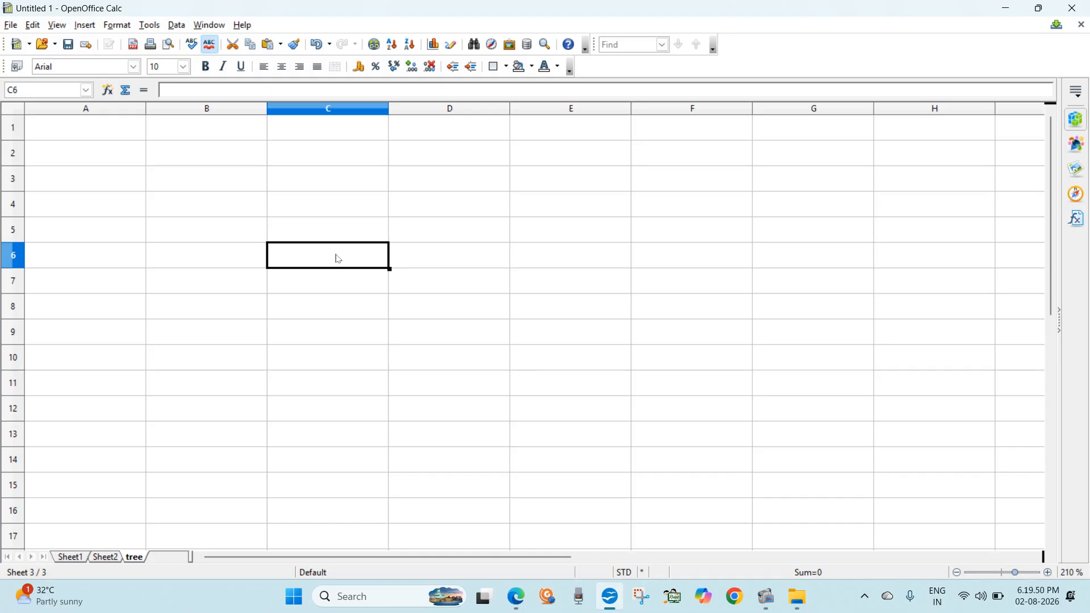
pyautogui.click(534, 69)
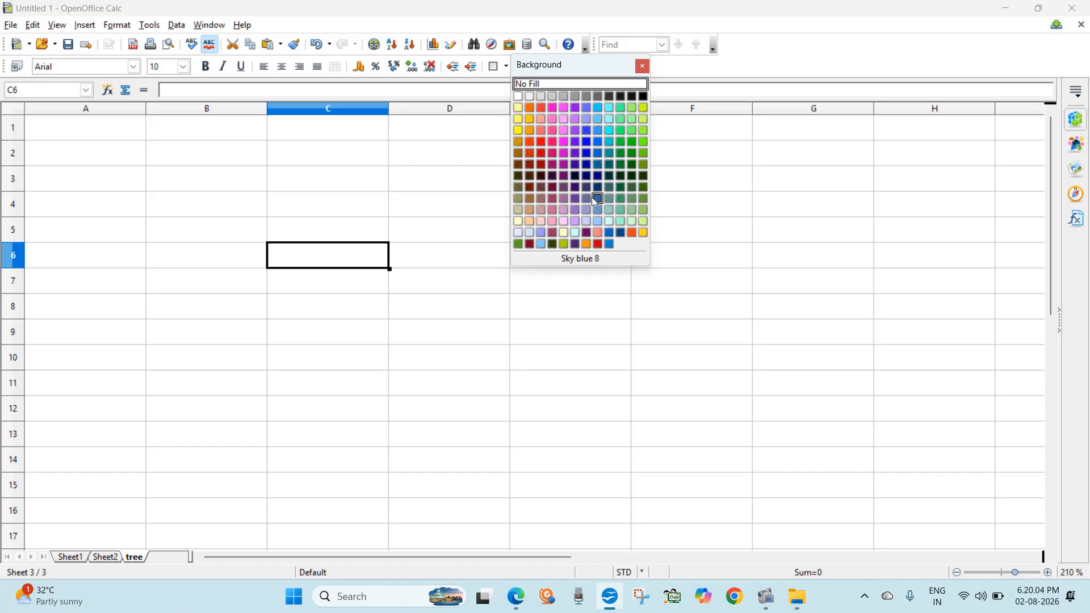
pyautogui.click(588, 142)
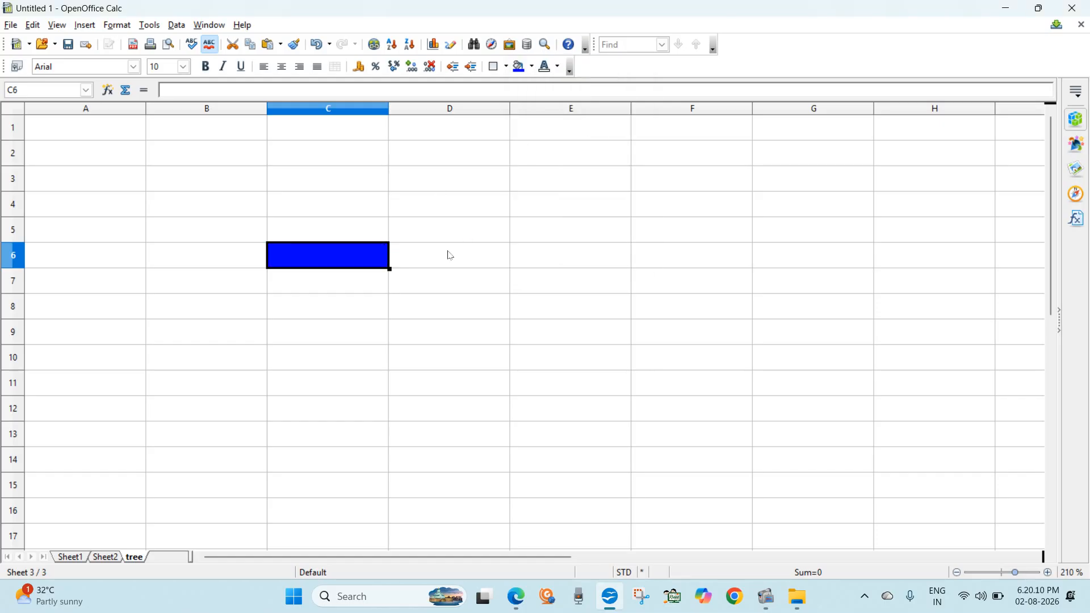
# Step: Give cell D7 a bright red background and cell E8 an orange background
pyautogui.click(474, 289)
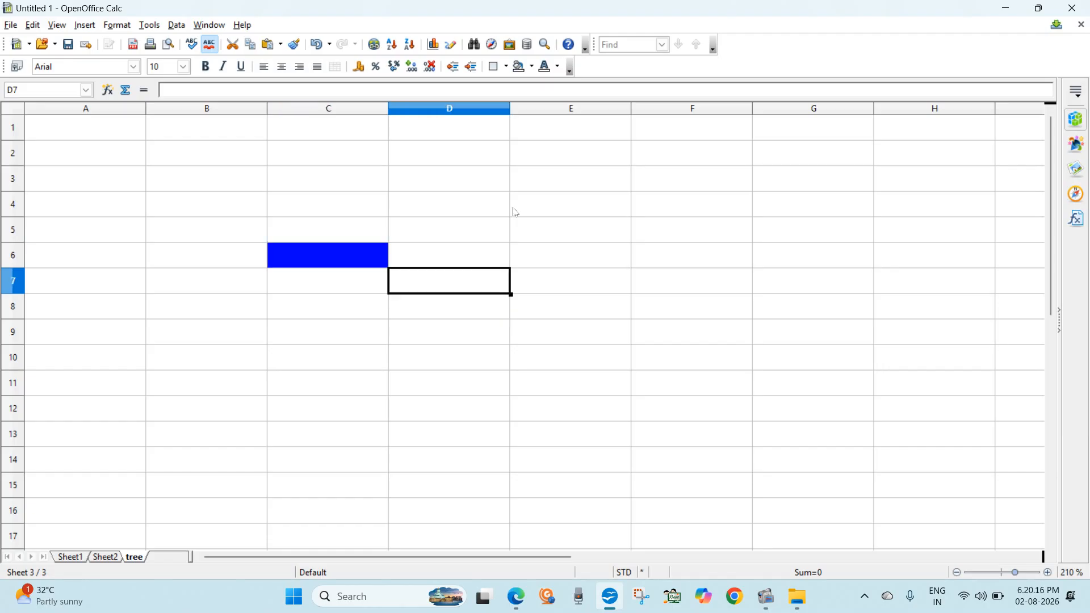
pyautogui.click(534, 66)
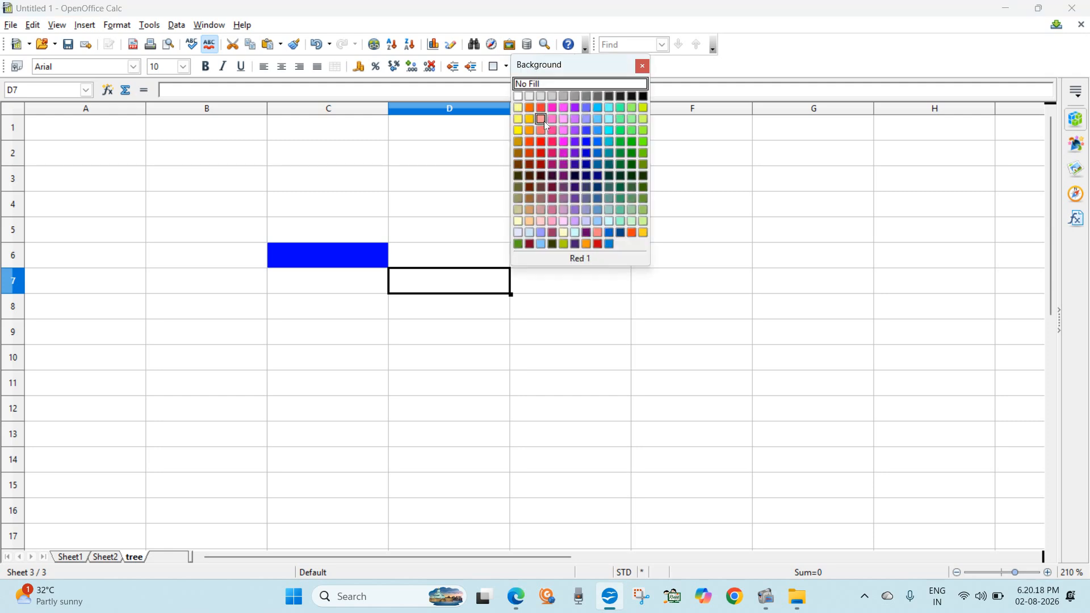
pyautogui.click(544, 143)
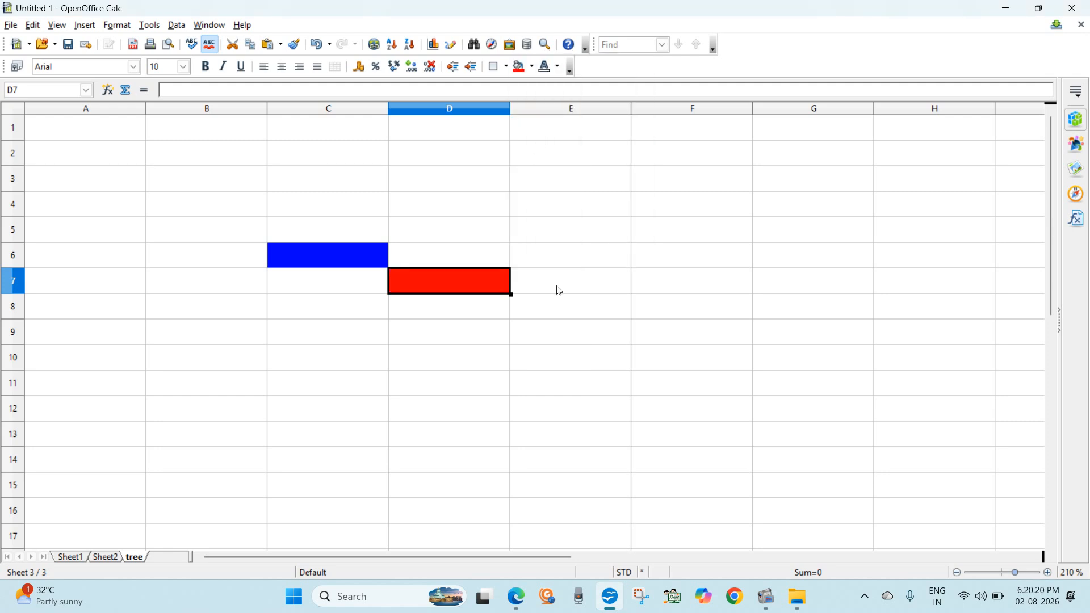
pyautogui.click(566, 309)
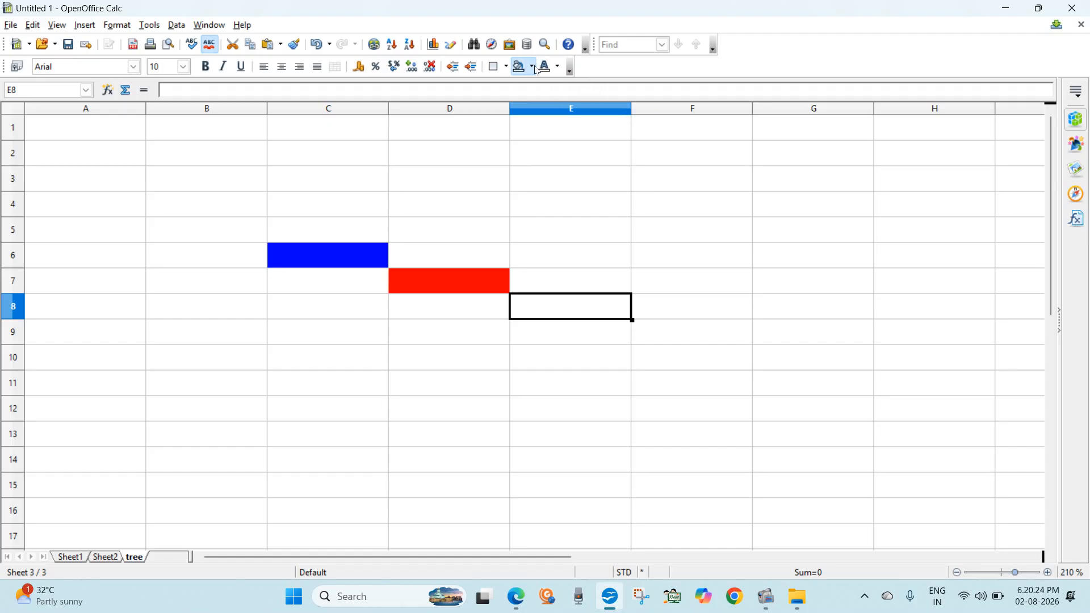
pyautogui.click(532, 66)
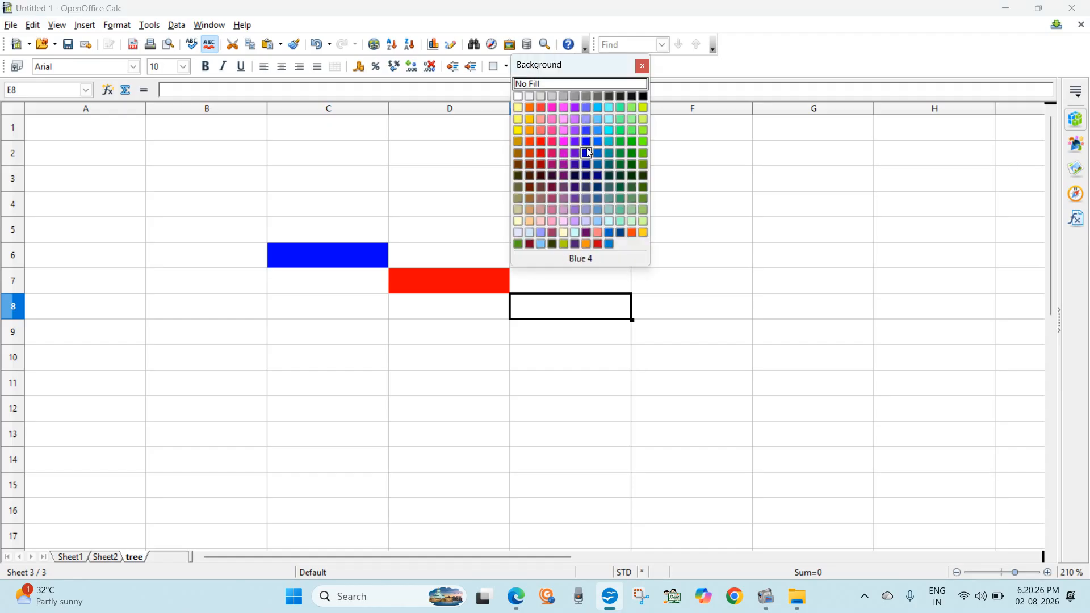
pyautogui.click(532, 130)
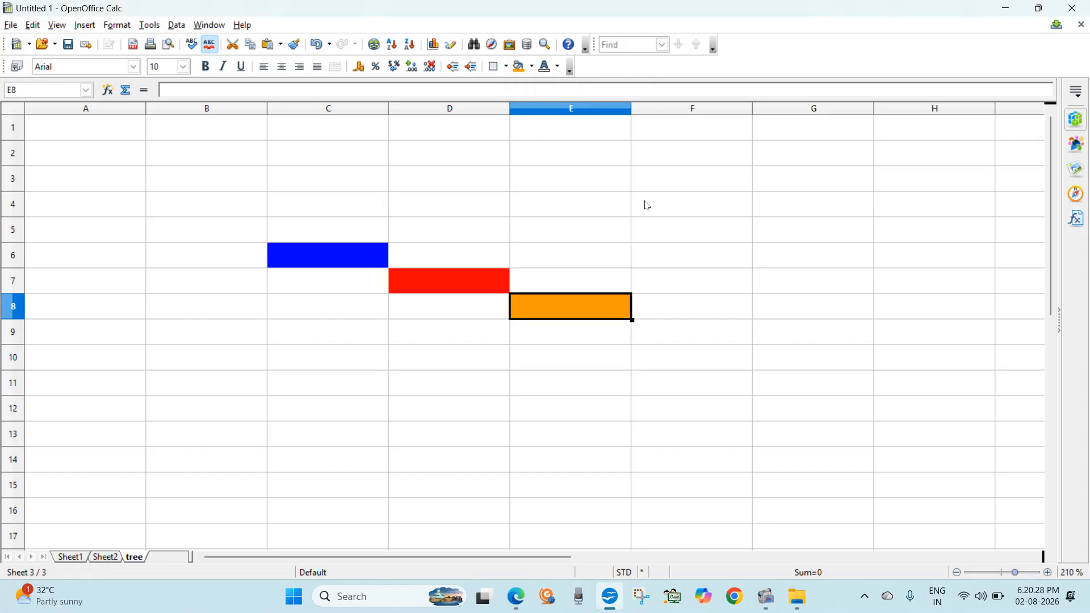
# Step: Fill the background of cell F9 with light cyan and move the cell selection to F8
pyautogui.click(666, 332)
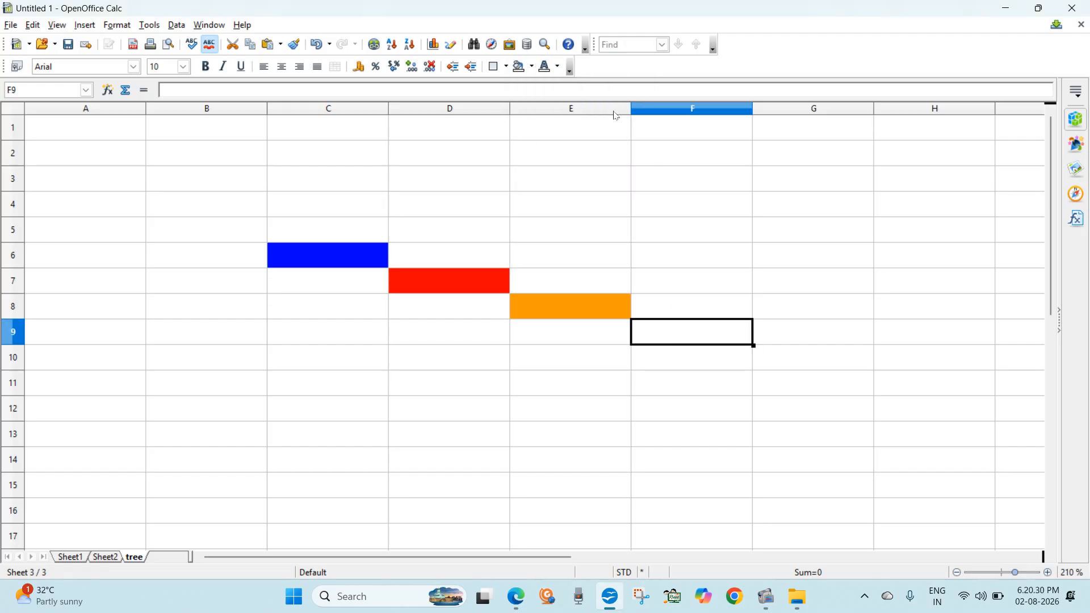
pyautogui.click(532, 68)
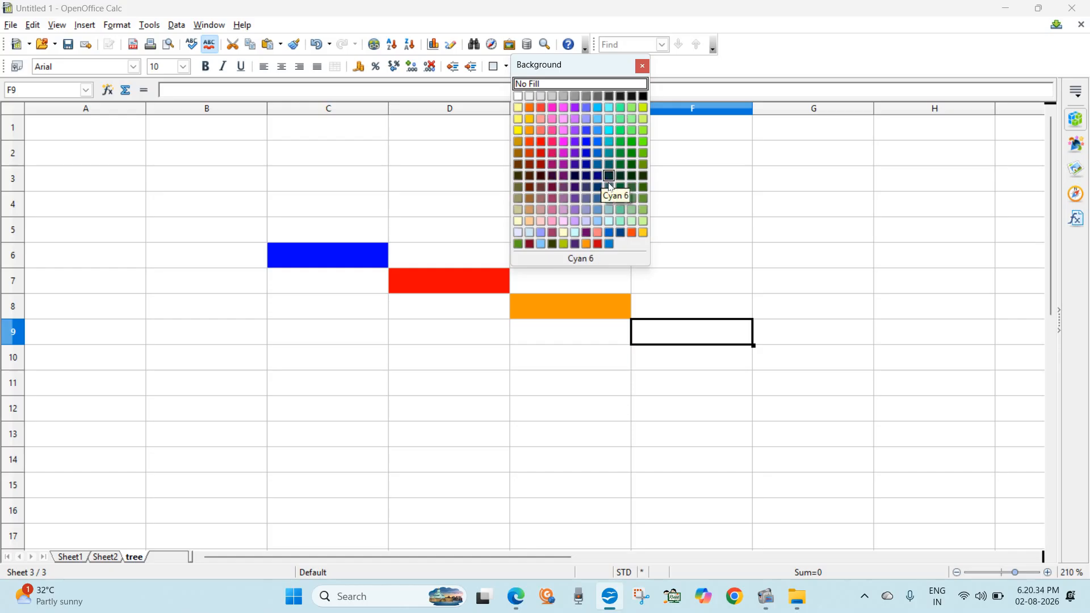
pyautogui.click(574, 239)
pyautogui.click(680, 309)
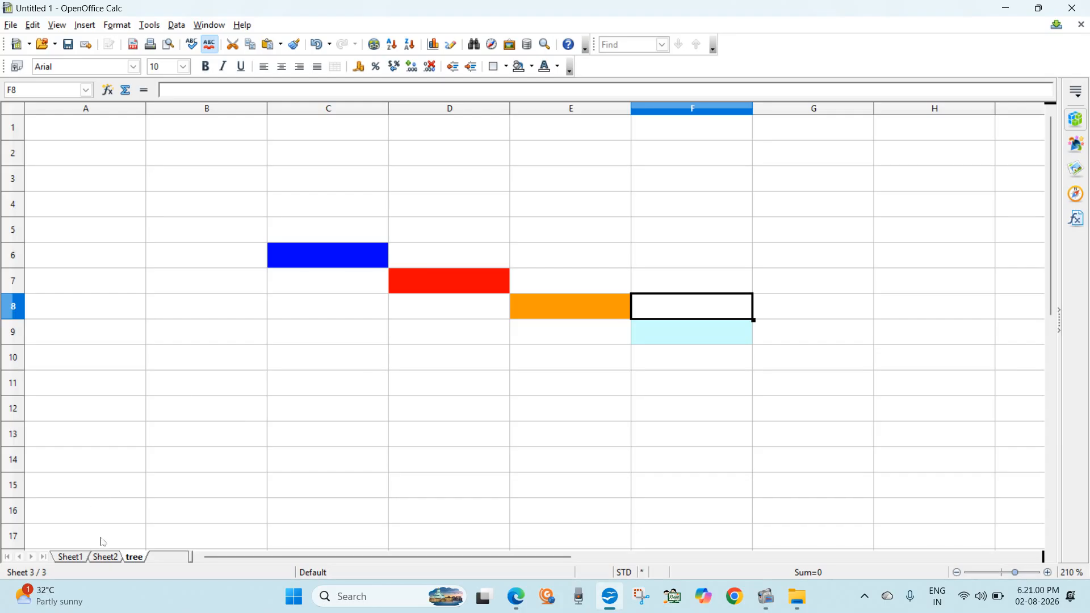
# Step: Return to Sheet1 and view the whole parrot picture at 120% zoom
pyautogui.click(105, 558)
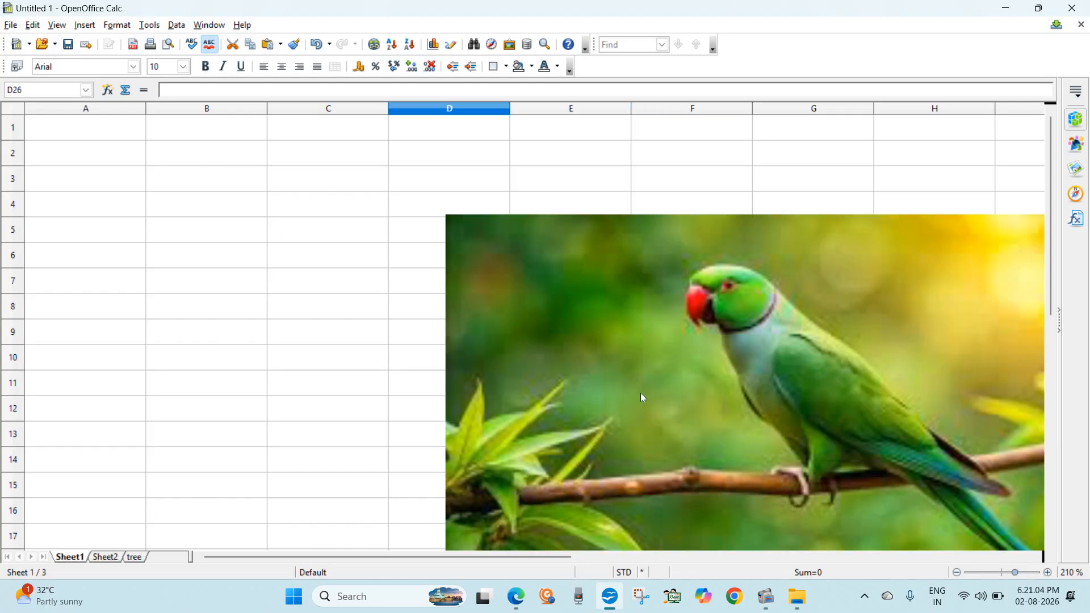
pyautogui.keyDown('ctrl'); pyautogui.scroll(-3, 641, 396); pyautogui.keyUp('ctrl')
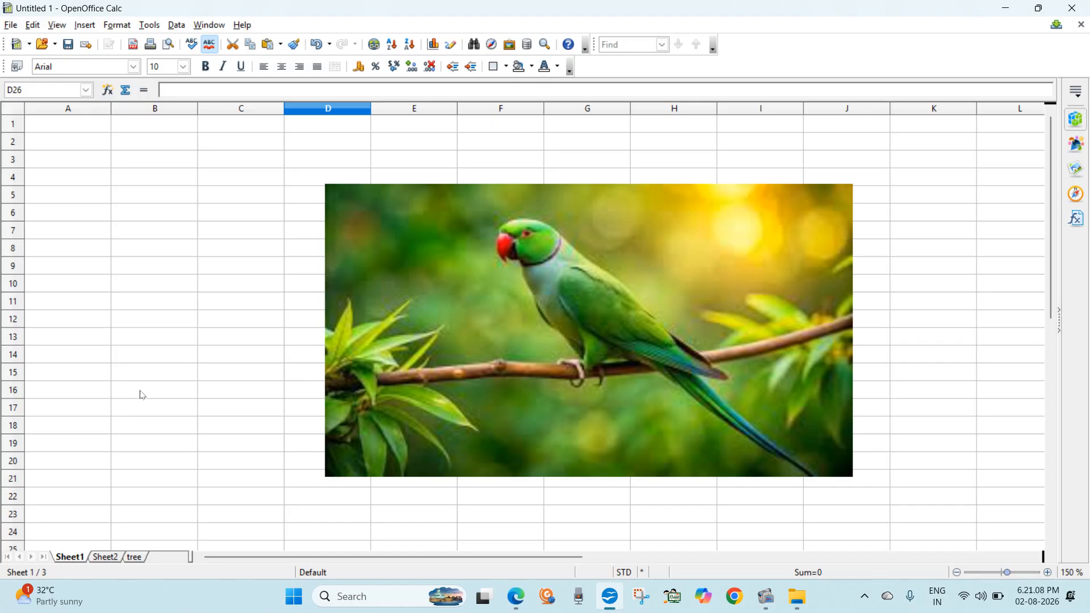
pyautogui.keyDown('ctrl'); pyautogui.scroll(-3, 141, 395); pyautogui.keyUp('ctrl')
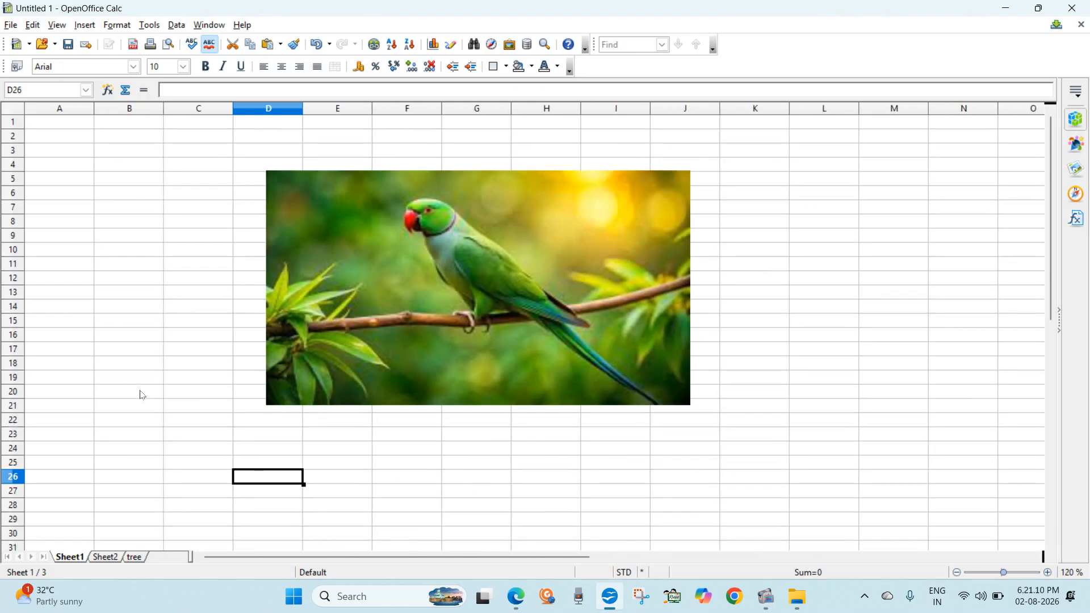